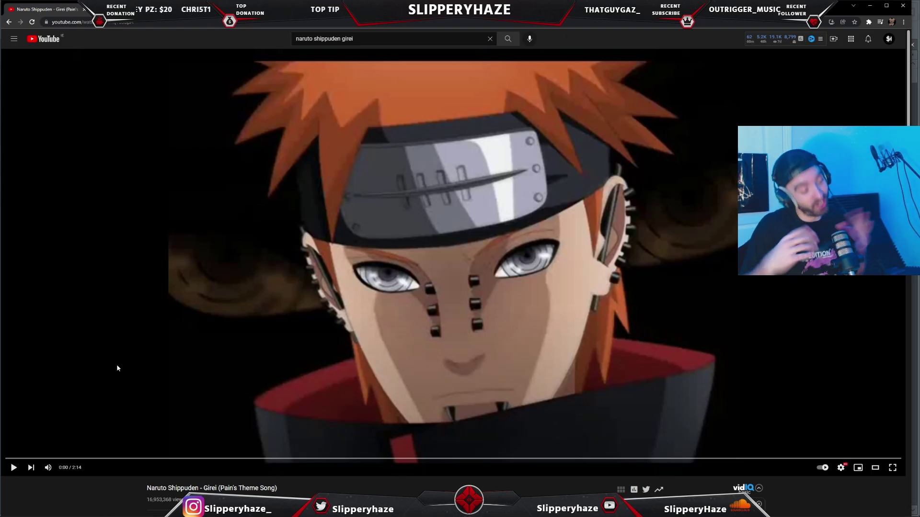
Step: Play the opening of the Naruto Shippuden Girei video, and skip to around its middle to hear another part
click(117, 368)
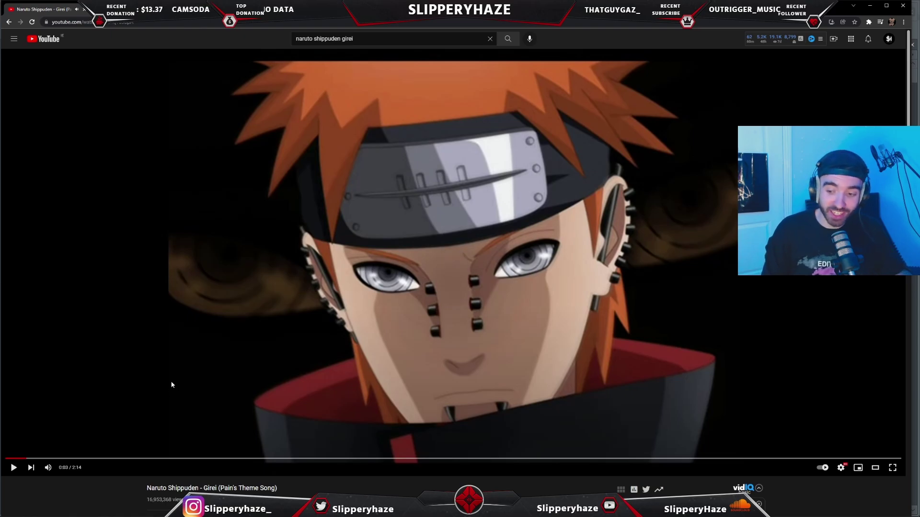
scroll(155, 451, down, 1)
scroll(152, 462, up, 1)
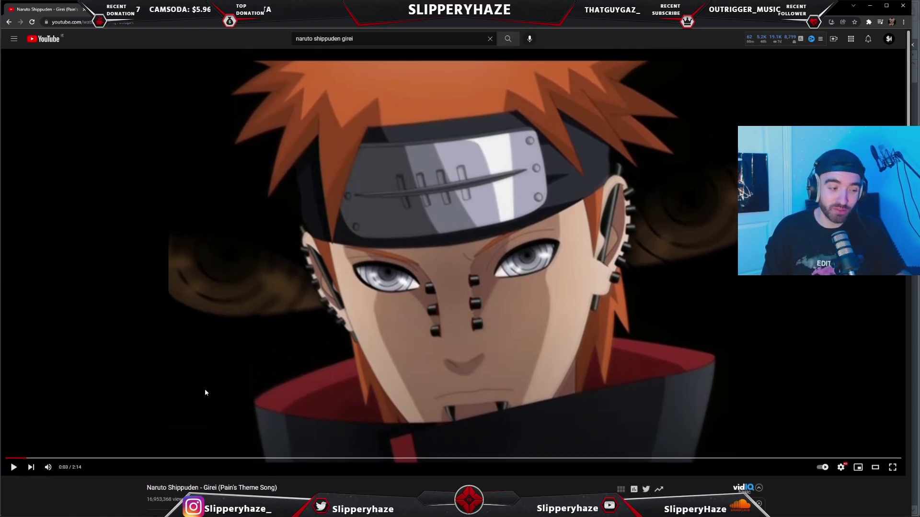
click(492, 459)
click(527, 387)
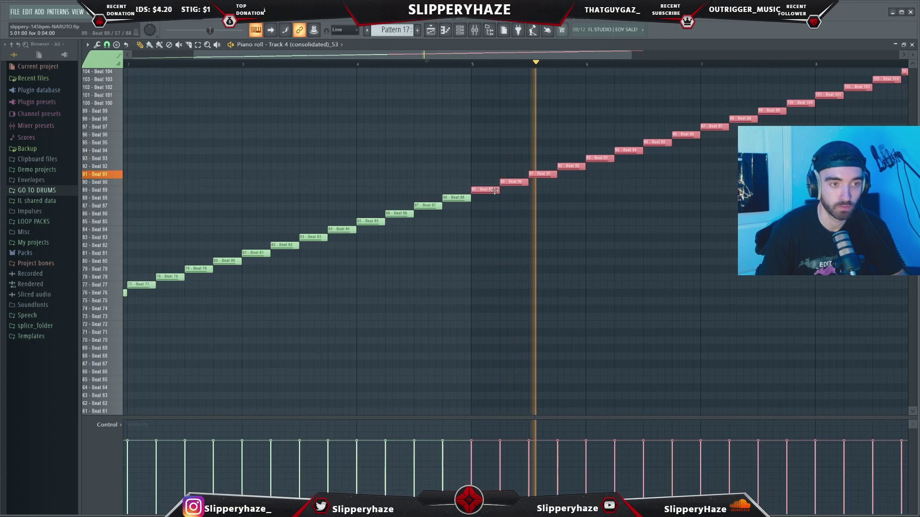
Step: In FL Studio, raise the notes from bar 5 onward two slices so the run starts at Beat 91, and deselect them
drag(490, 187, 490, 173)
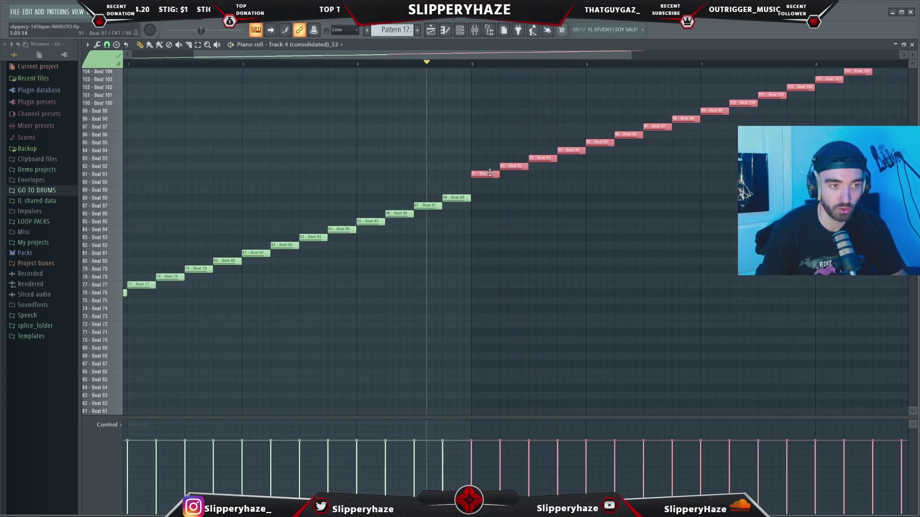
scroll(548, 200, down, 3)
scroll(548, 200, up, 3)
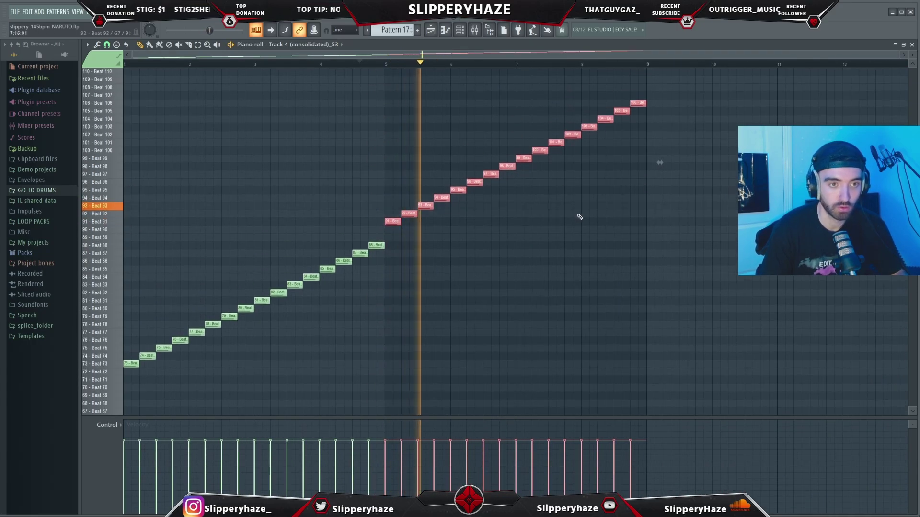
key(ctrl+d)
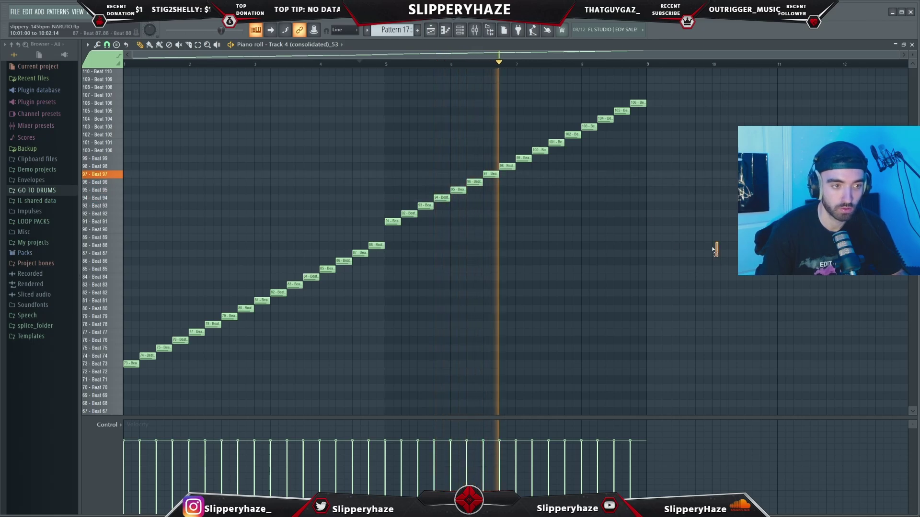
Step: Try extending the sequence with a copy of the bar 5–8 notes starting at Beat 109 in bar 9, and delete the copy
drag(717, 256, 392, 75)
scroll(392, 77, up, 3)
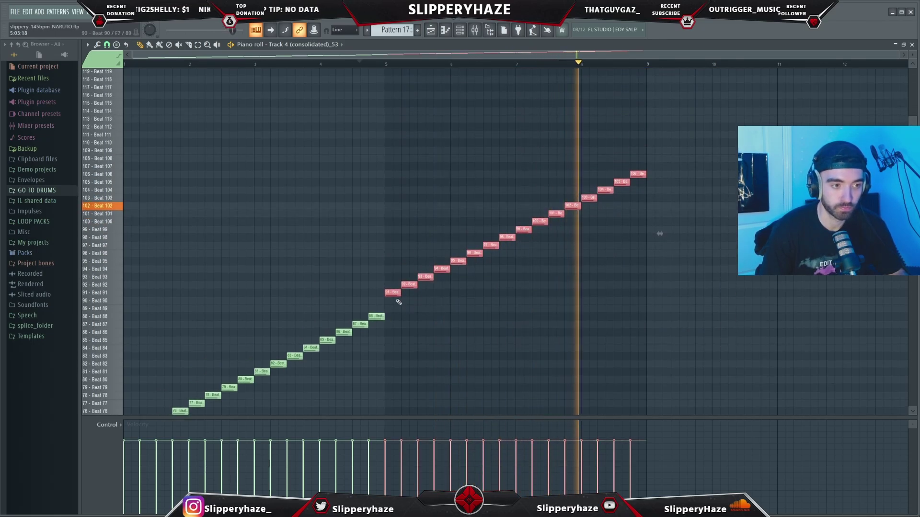
shift+drag(395, 294, 657, 160)
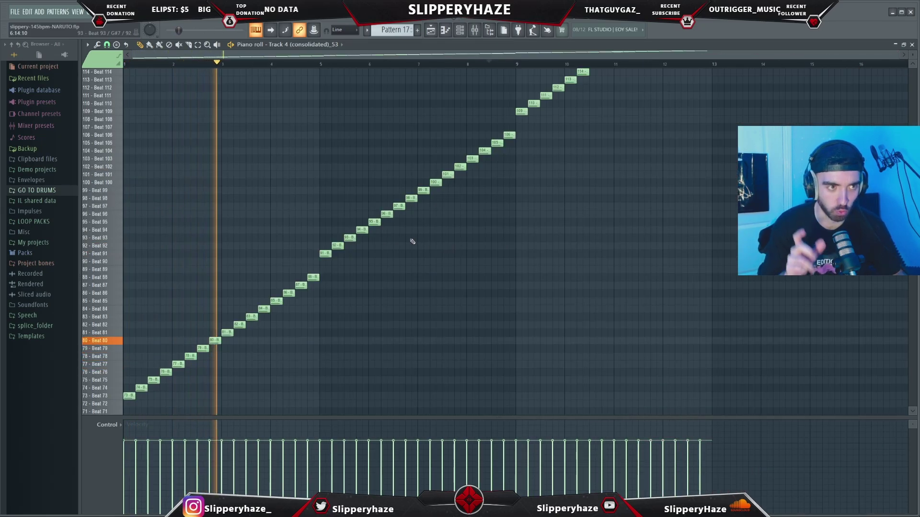
scroll(412, 242, up, 1)
scroll(412, 242, up, 5)
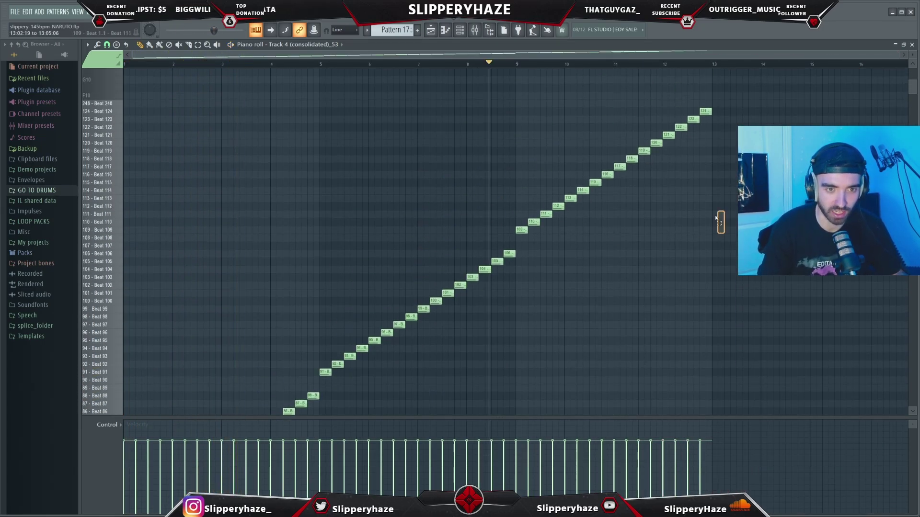
drag(718, 221, 517, 91)
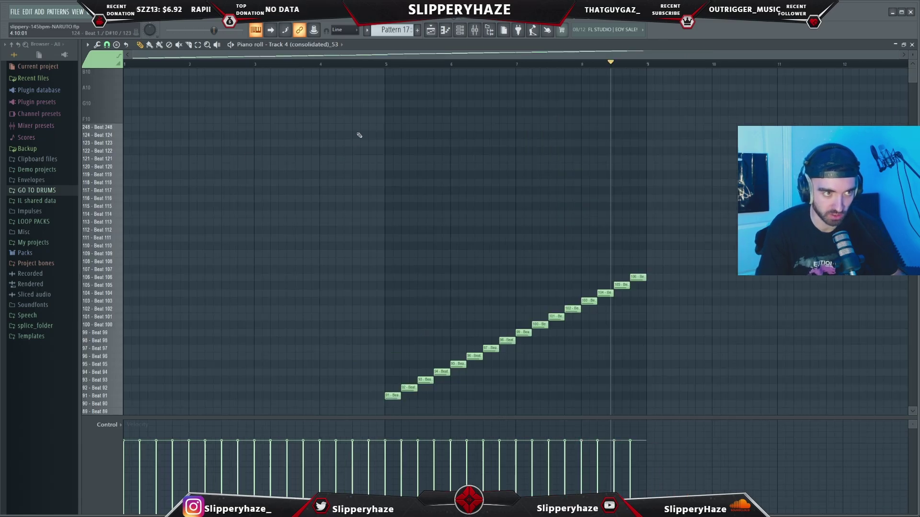
scroll(401, 149, down, 5)
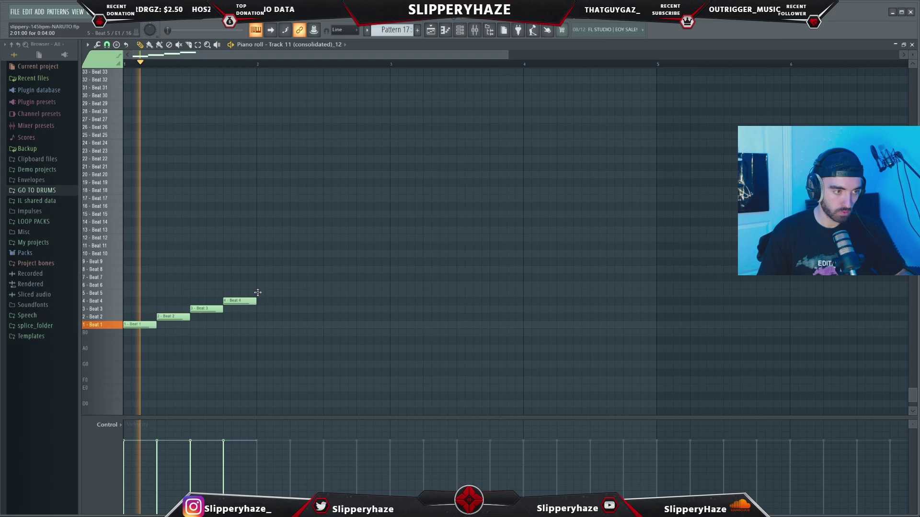
Step: Add ascending one-beat notes Beat 5 through Beat 8 across bar 2 of the Track 11 piano roll, and play the pattern
click(261, 292)
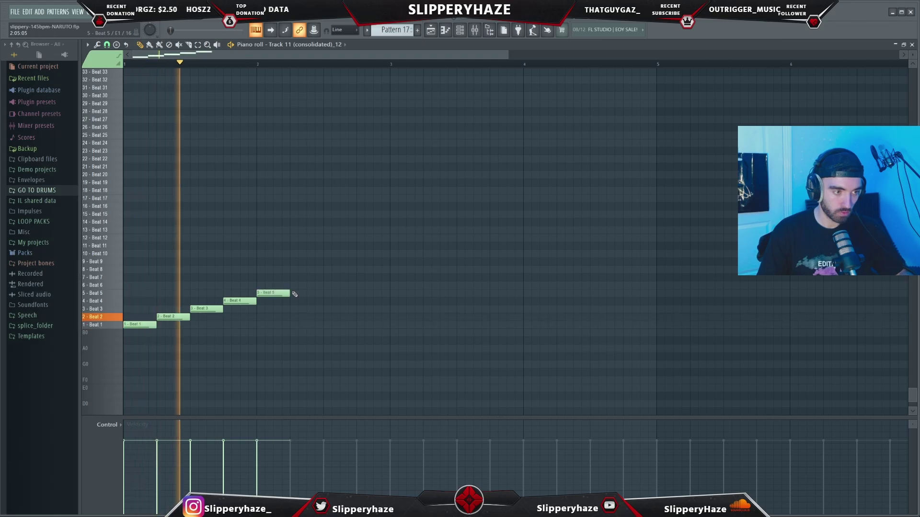
click(292, 285)
click(324, 278)
click(361, 269)
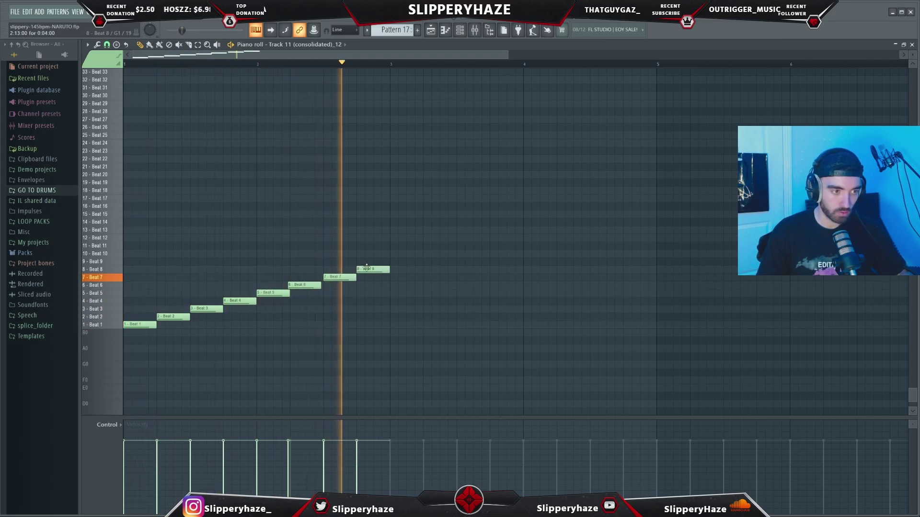
key(space)
key(space)
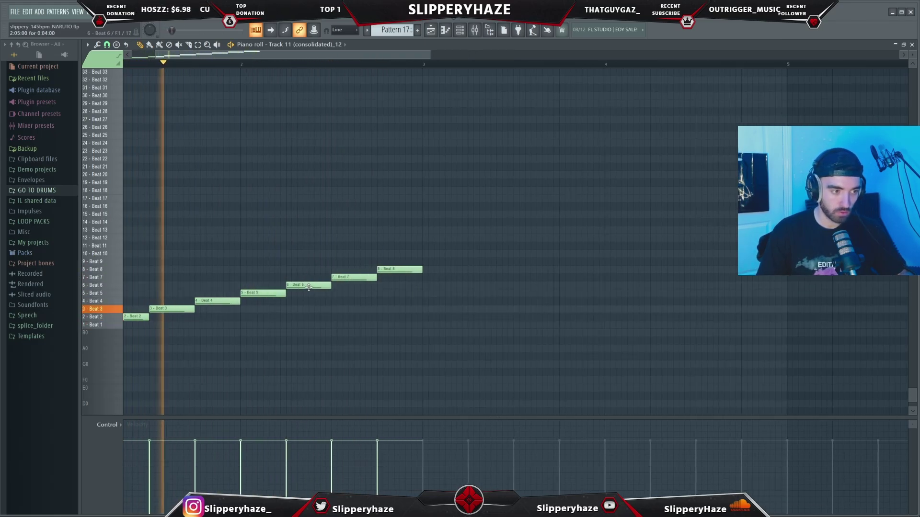
Step: Extend the ascending run with Beat 9 and Beat 10 notes at the start of bar 3
ctrl+scroll(342, 268, down, 1)
click(349, 261)
click(379, 254)
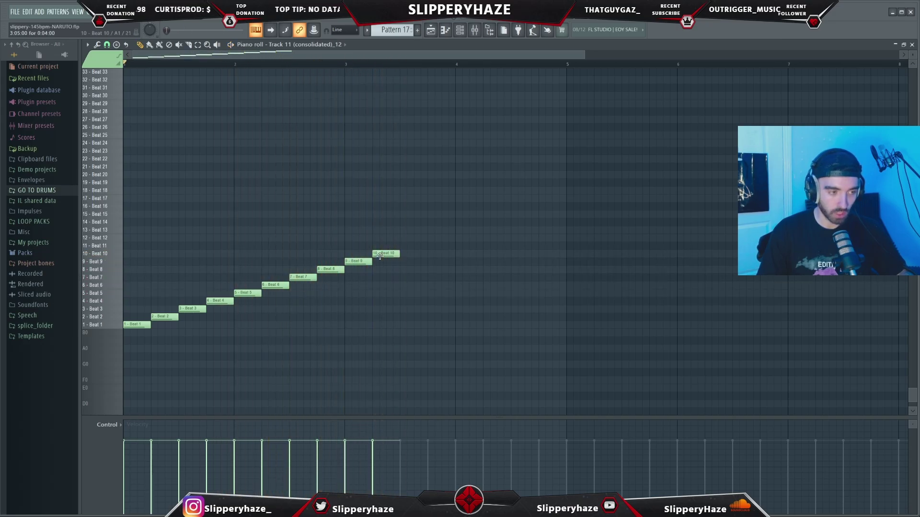
Step: Lower the second note of bar 3 to Beat 8 and add a Beat 9 note right after it
ctrl+scroll(229, 266, down, 1)
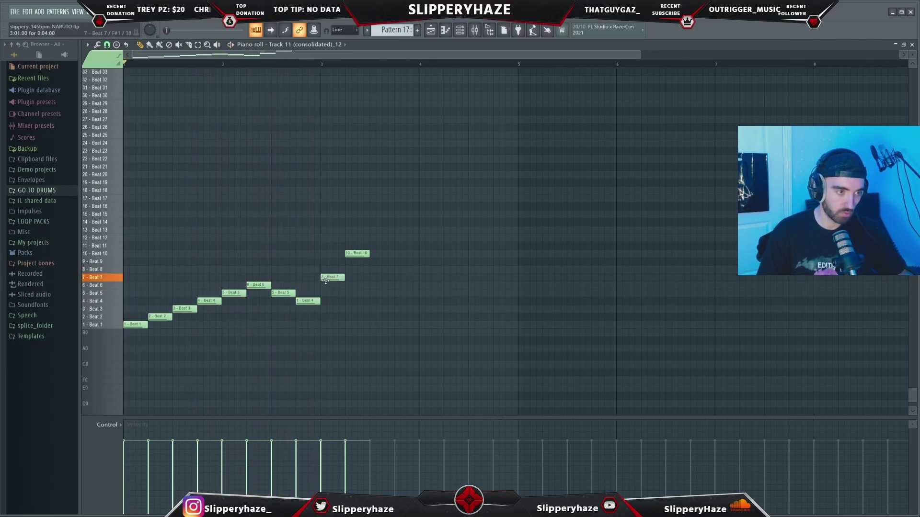
drag(349, 258, 350, 273)
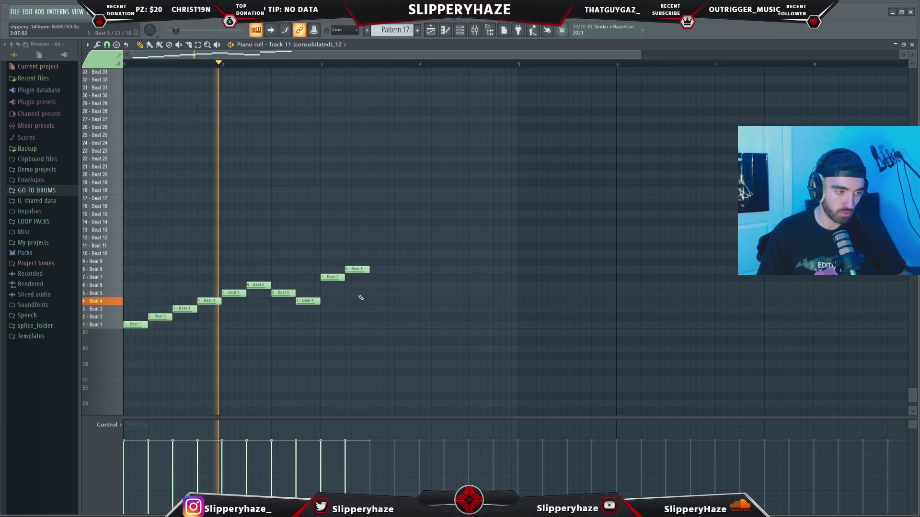
click(376, 261)
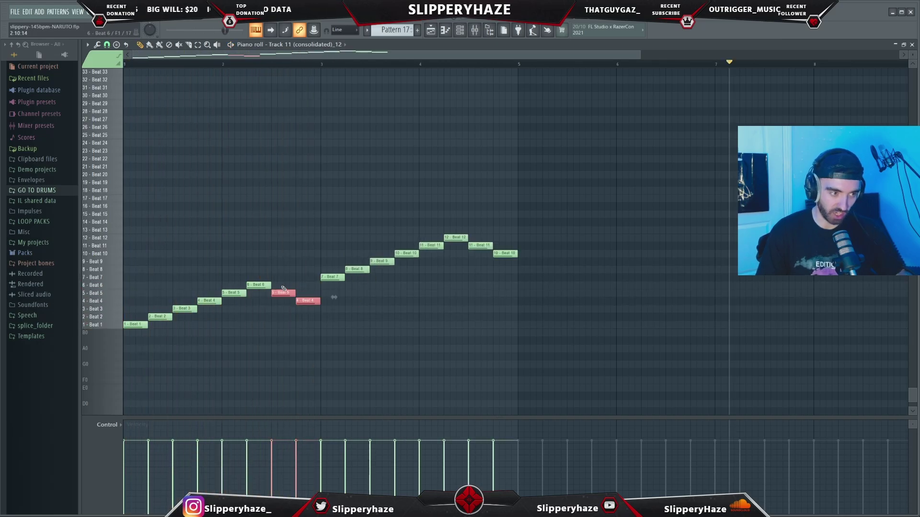
Step: Raise all the bar 3–4 notes by three slices so that run starts at Beat 10
click(324, 282)
scroll(324, 281, up, 2)
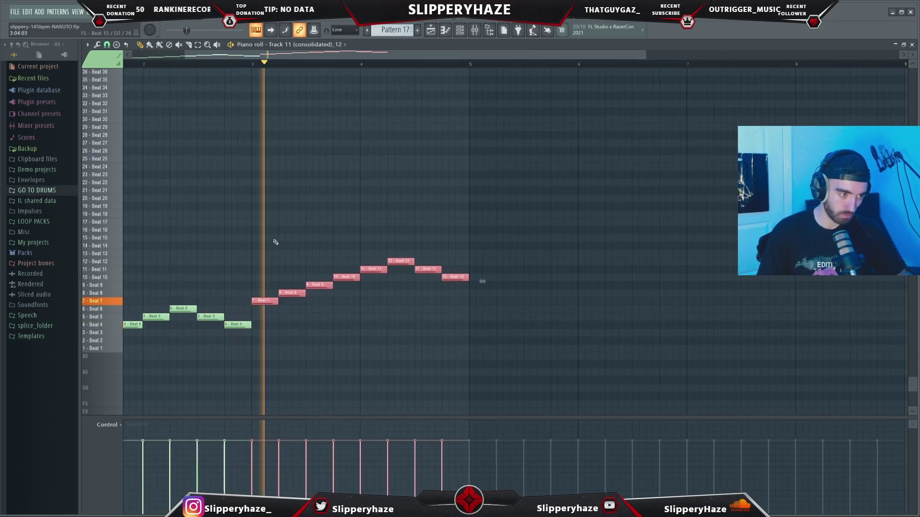
key(shift+Up)
key(shift+Up)
key(shift+Up)
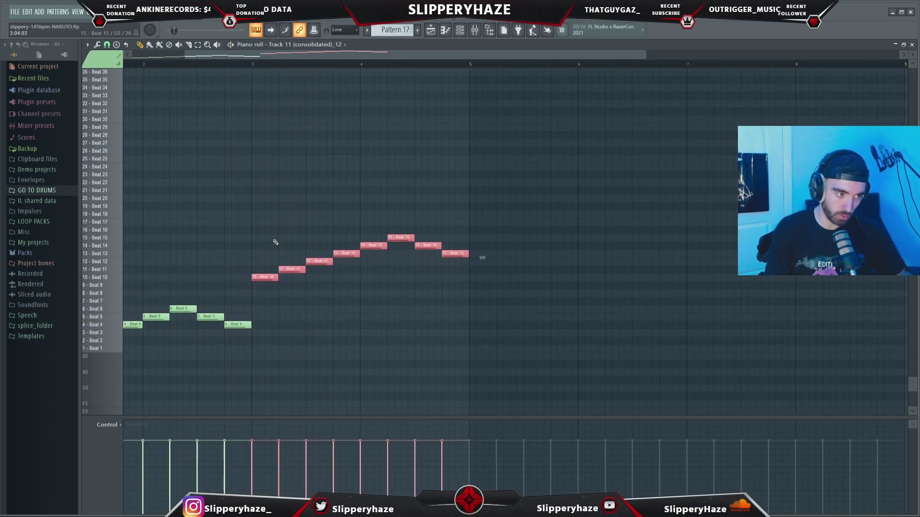
Step: Play back the Track 11 pattern and examine how the slices are arranged across its full length
key(space)
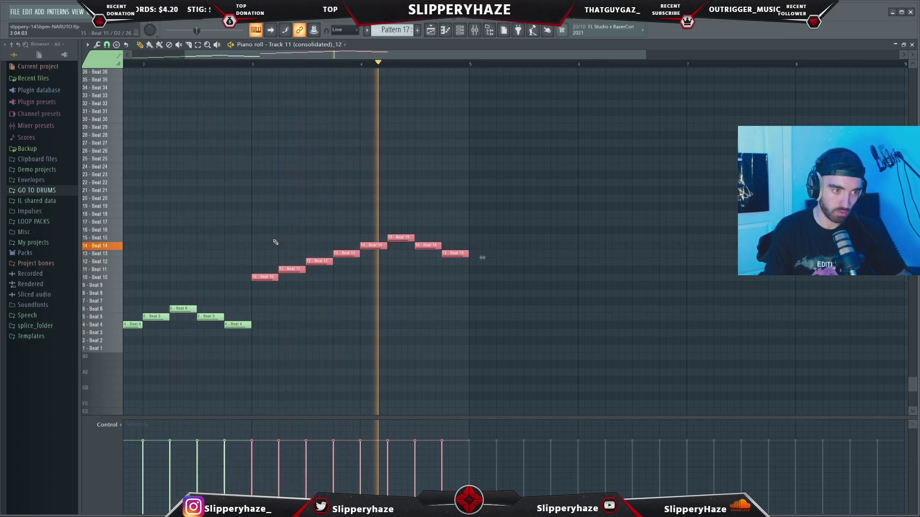
key(space)
key(space)
right_click(388, 206)
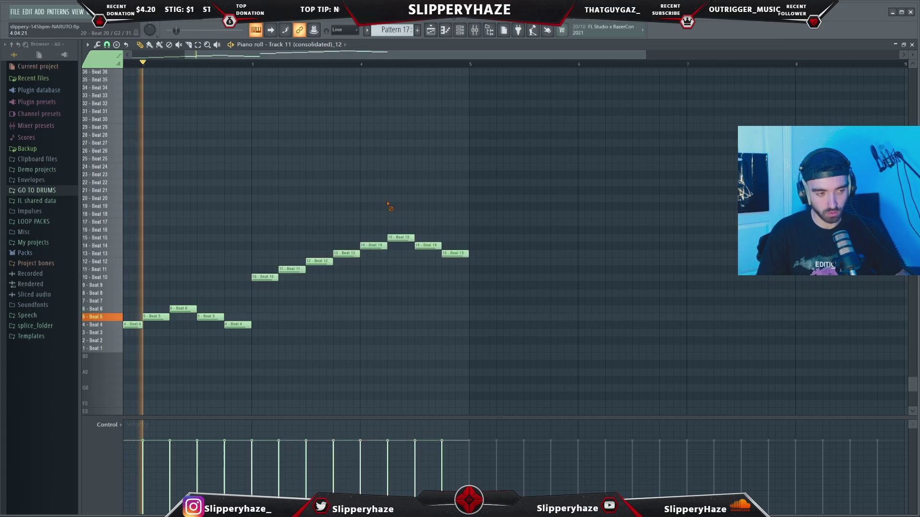
scroll(389, 198, down, 2)
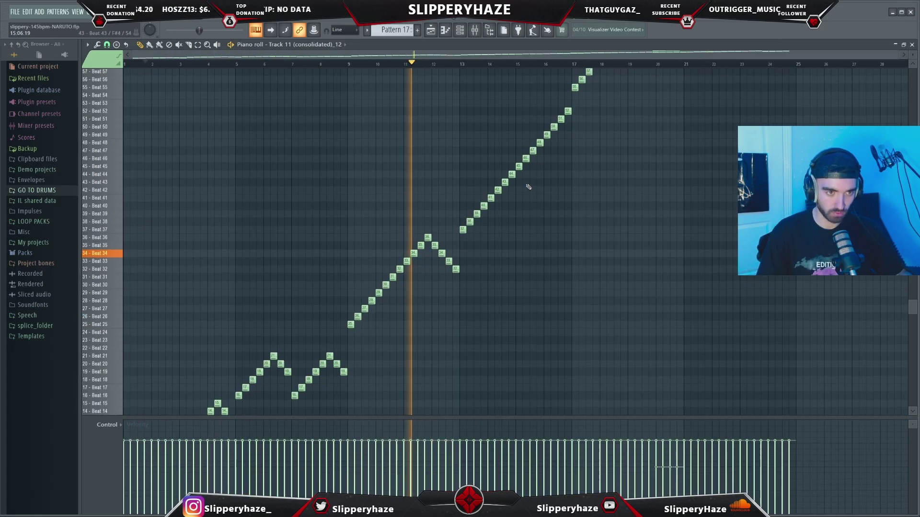
scroll(529, 187, up, 4)
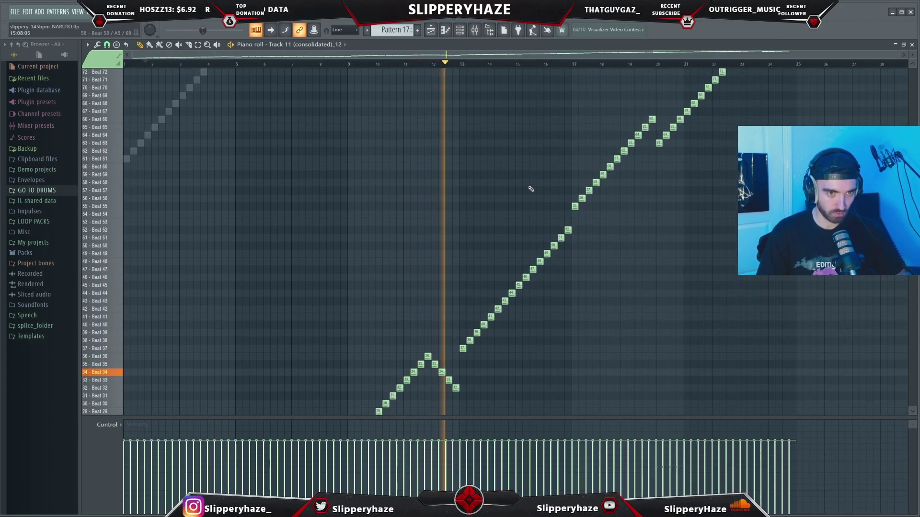
scroll(530, 189, down, 3)
scroll(538, 190, up, 1)
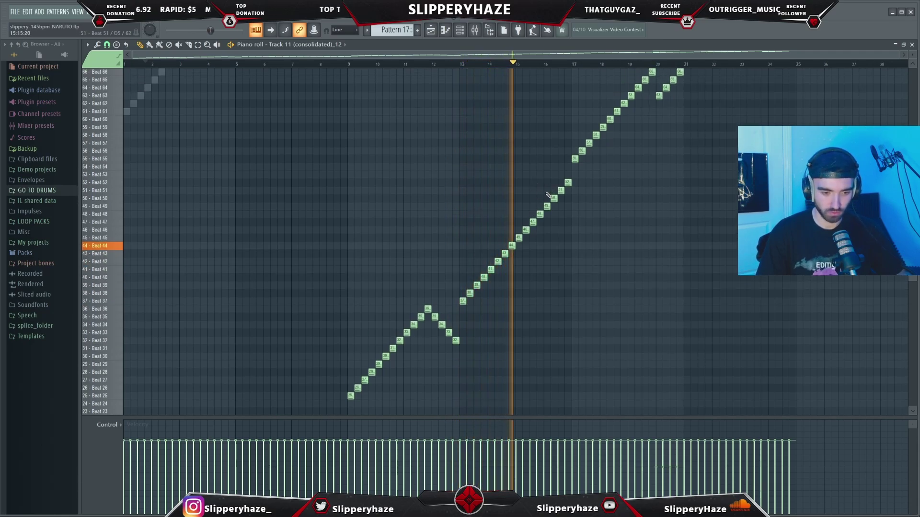
scroll(574, 220, up, 2)
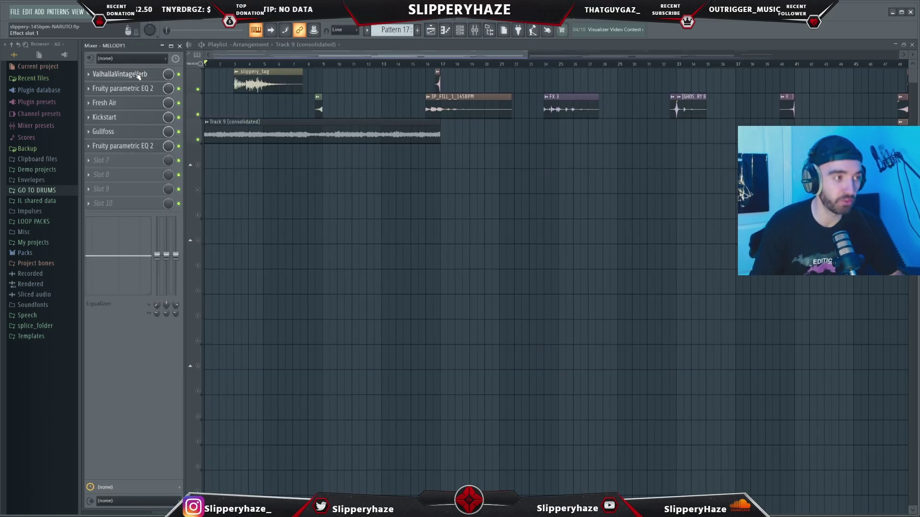
Step: Review the ValhallaVintageVerb, Fruity parametric EQ 2, Fresh Air and Gullfoss effects on the MELODY1 mixer track, and mute playlist Track 1
click(138, 74)
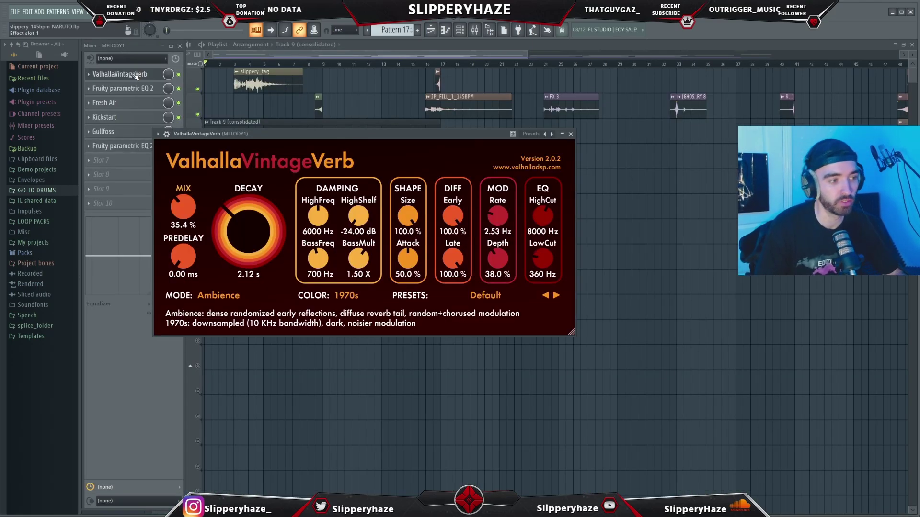
click(136, 75)
click(108, 89)
click(107, 103)
click(109, 132)
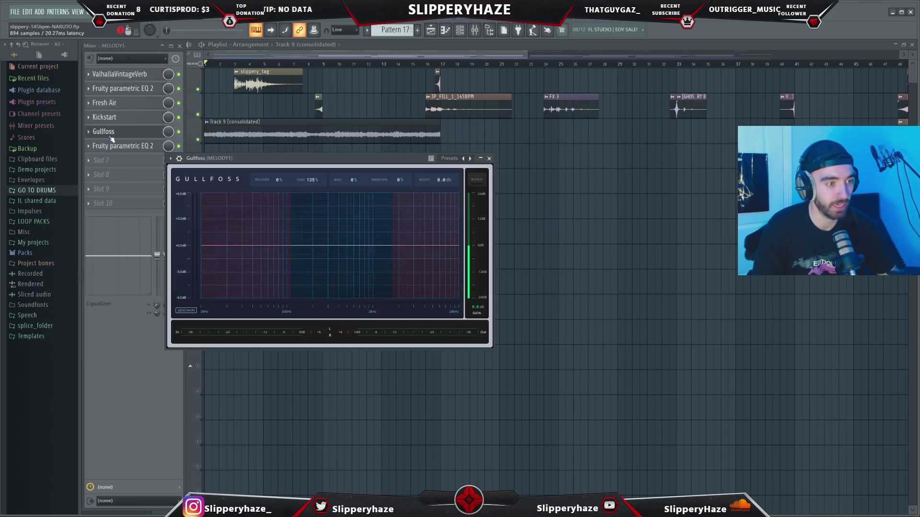
click(110, 136)
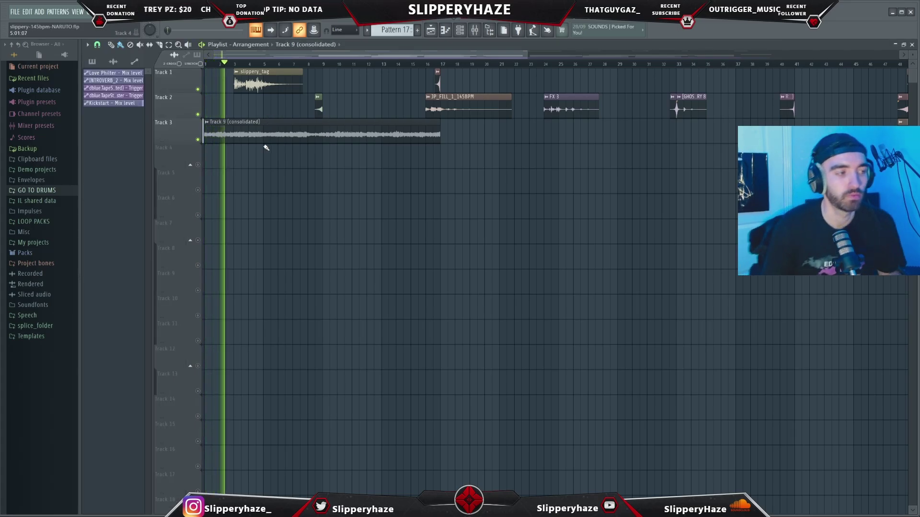
click(198, 89)
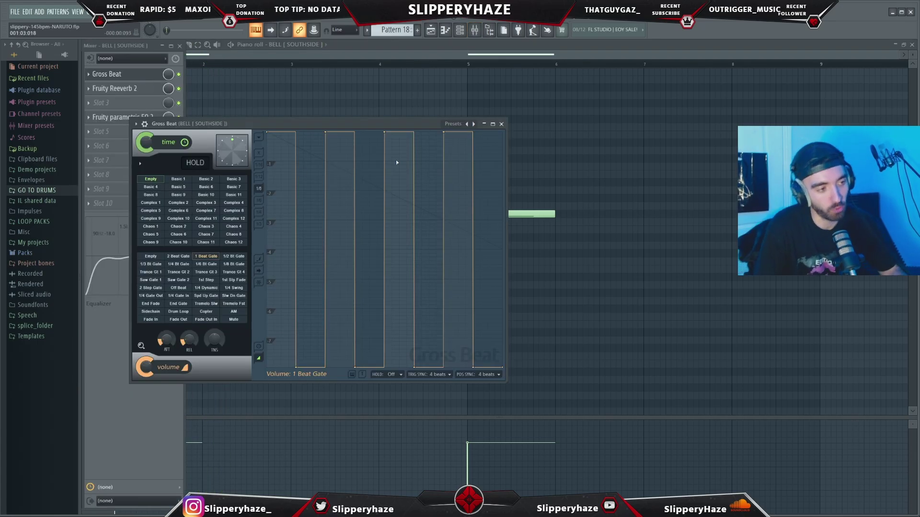
Step: Close Gross Beat, check the Fruity parametric EQ 2 on the BELL mixer track, and listen to the bell pattern
click(501, 124)
click(133, 119)
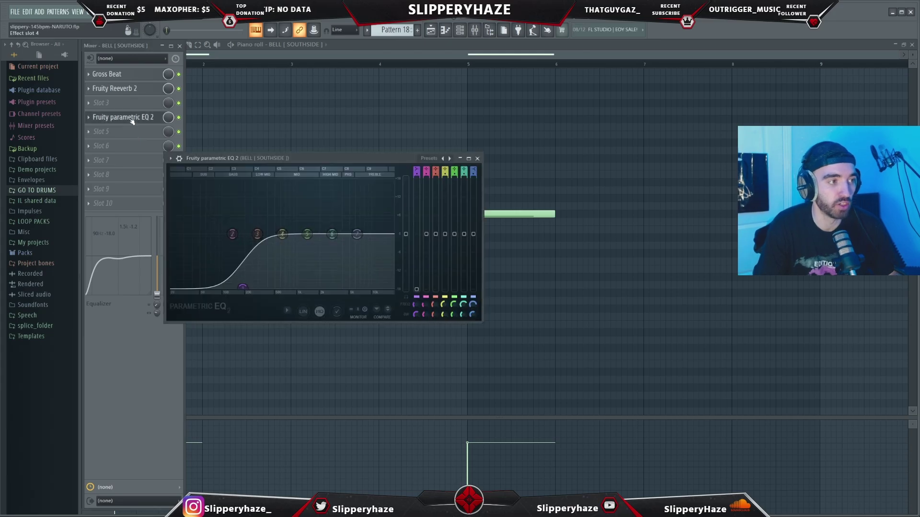
key(Escape)
key(Escape)
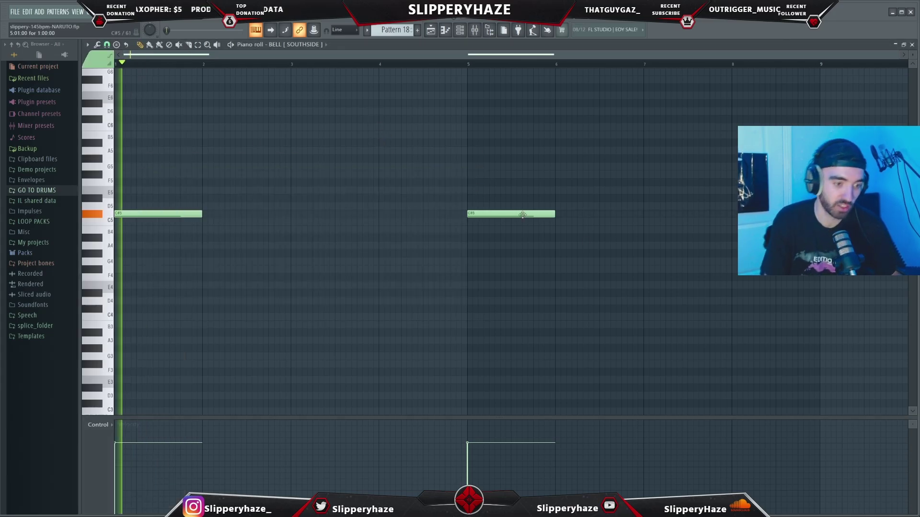
key(space)
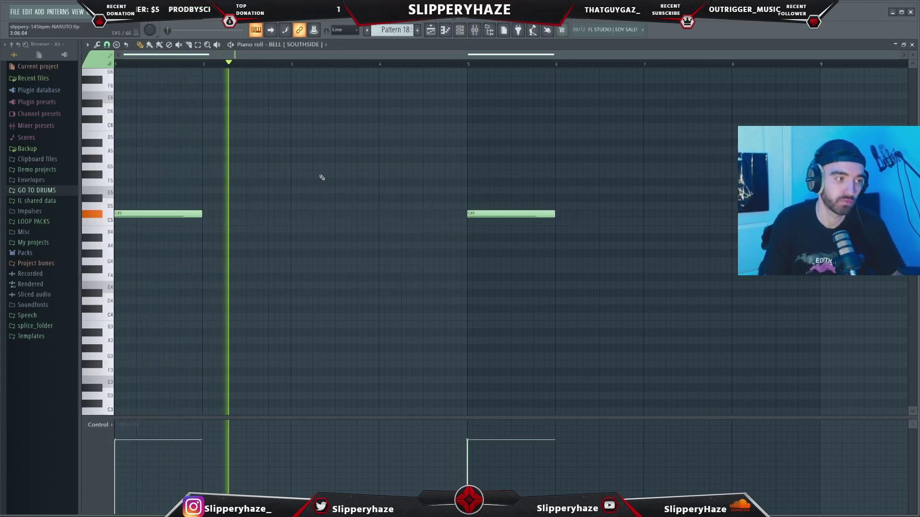
key(space)
Step: Review the Radiator, Fruity parametric EQ 2 and Fruity Fast Dist effects on the COUNTERSNARE mixer track
key(F6)
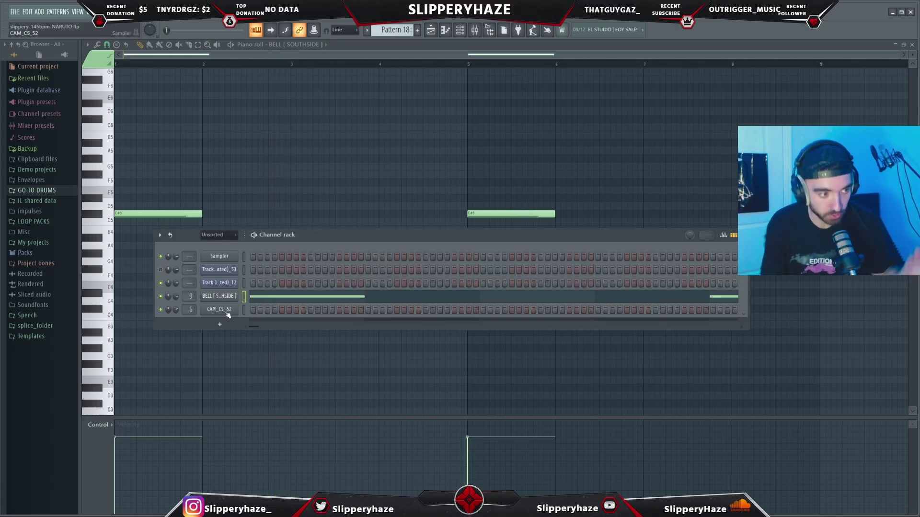
key(F9)
click(144, 75)
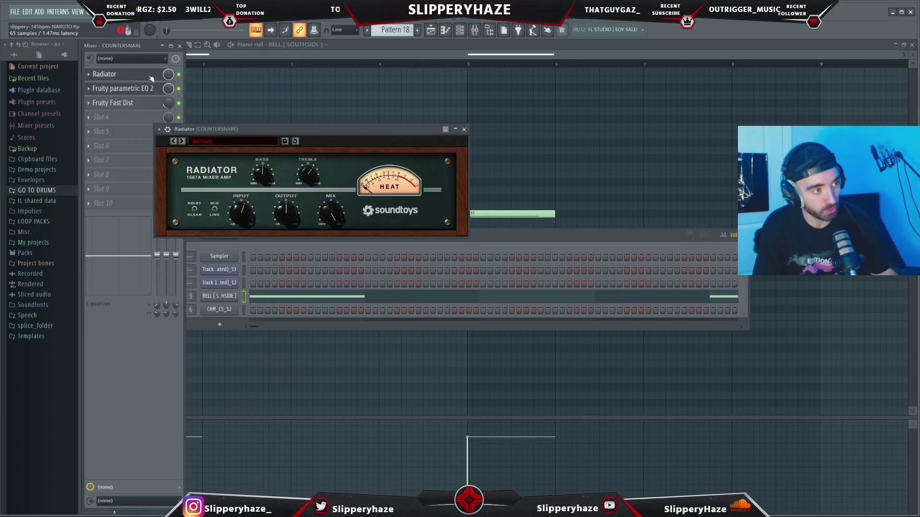
click(140, 101)
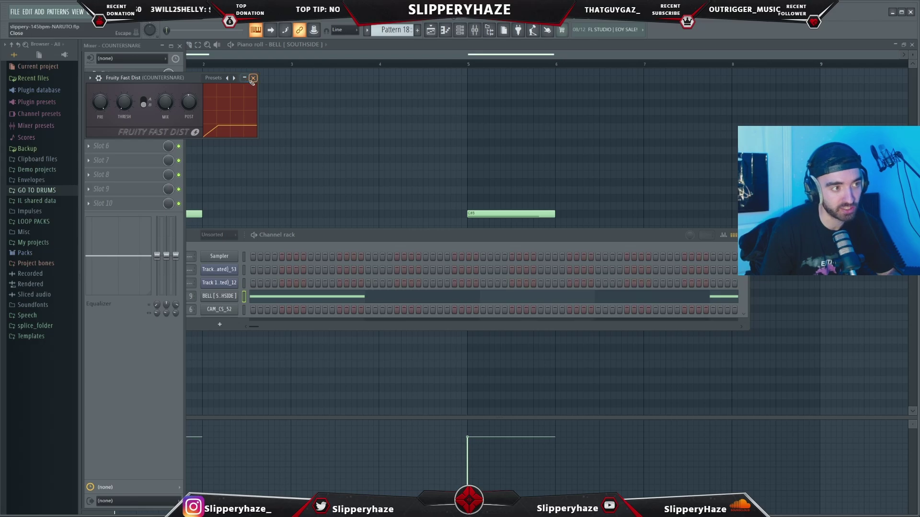
click(252, 78)
click(592, 126)
key(F9)
Step: Listen to the CAM_CS_52 pattern and lower the velocity of the last CAM_CS_49 hit
key(space)
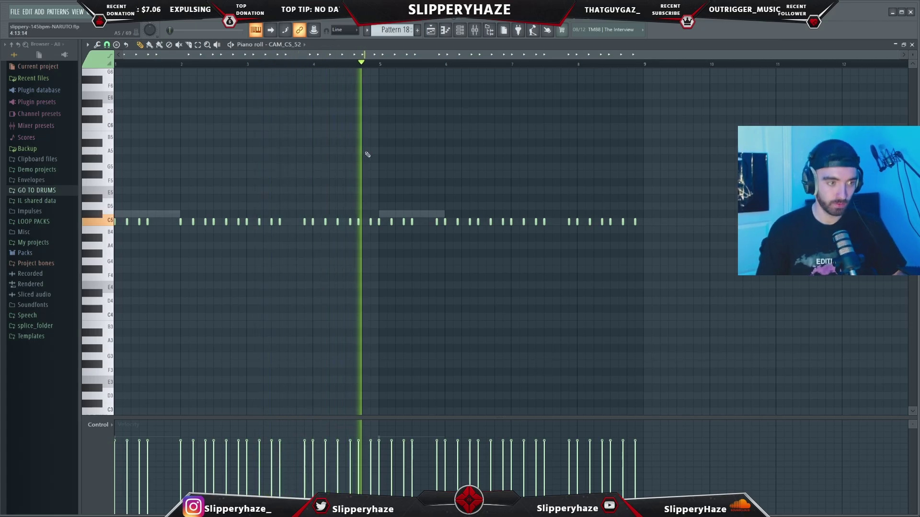
key(F6)
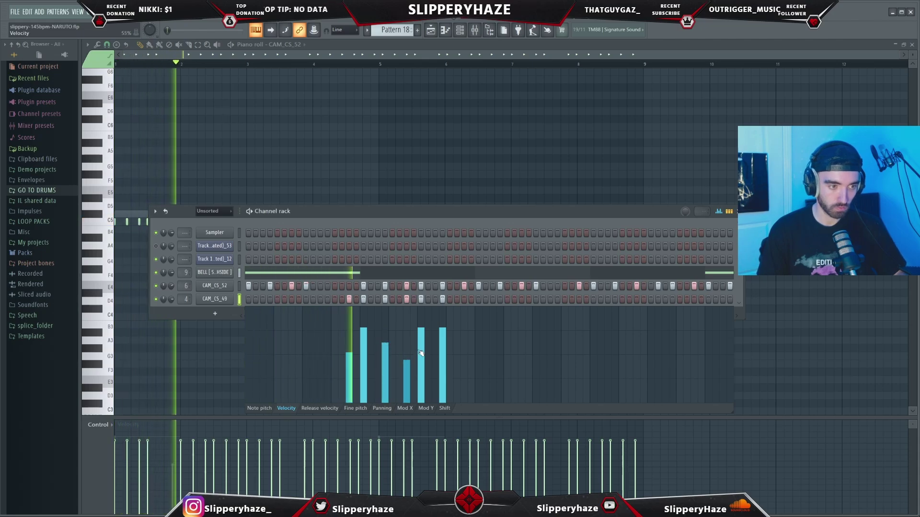
click(443, 350)
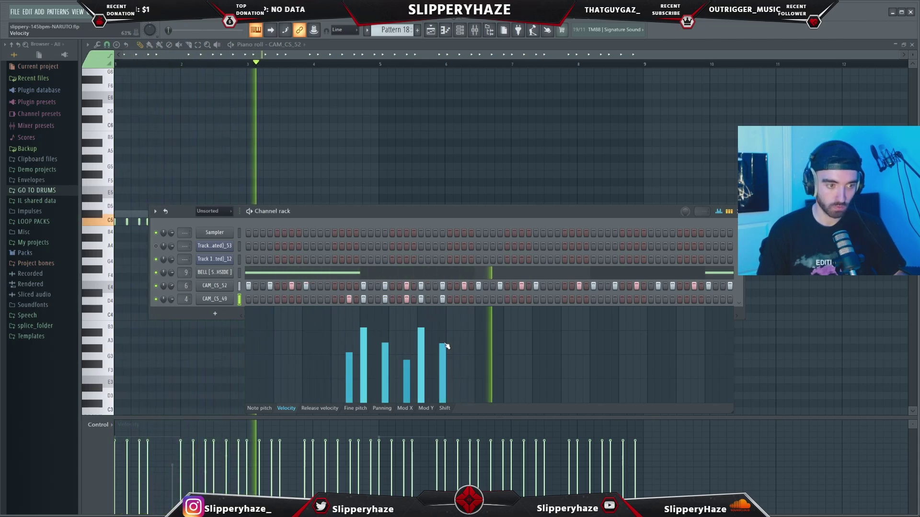
Step: Add CAM_CS_60 hits on steps 4, 7, 16 and 17 while checking them against playback
click(269, 313)
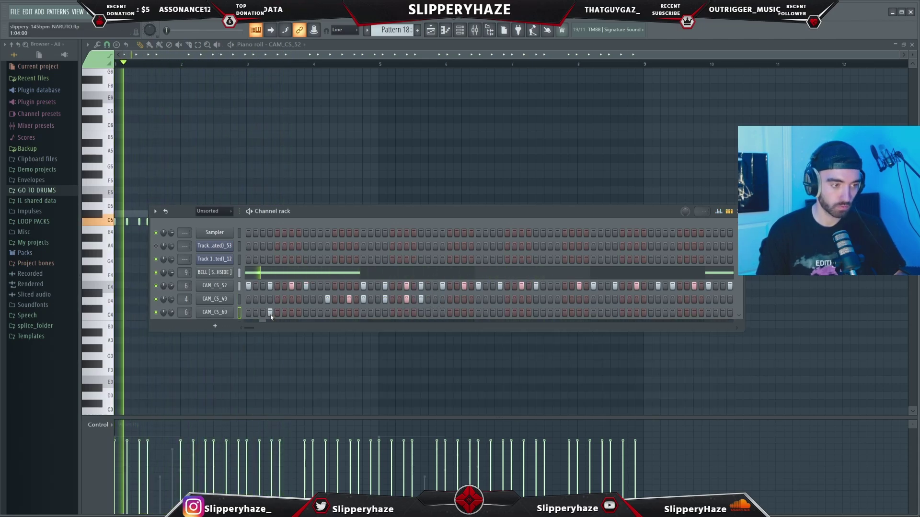
key(space)
click(292, 313)
key(space)
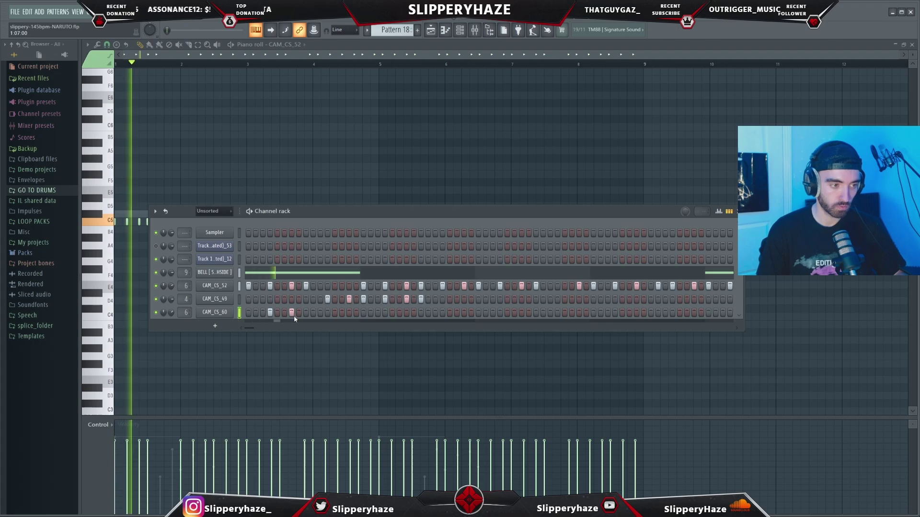
click(356, 313)
click(363, 312)
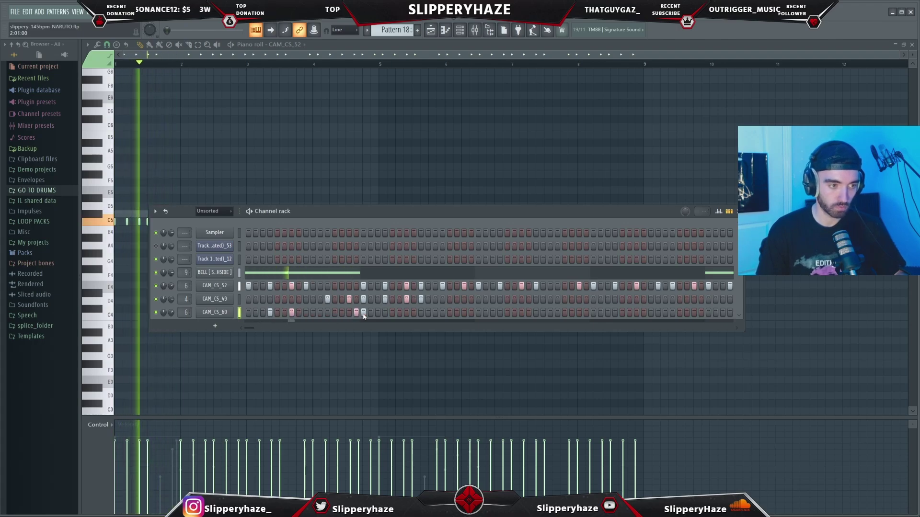
click(385, 312)
click(392, 312)
right_click(392, 313)
right_click(384, 312)
Step: Play back the full CAM_CS_60 pattern and examine how its hits and rolls are spaced across the bars
key(space)
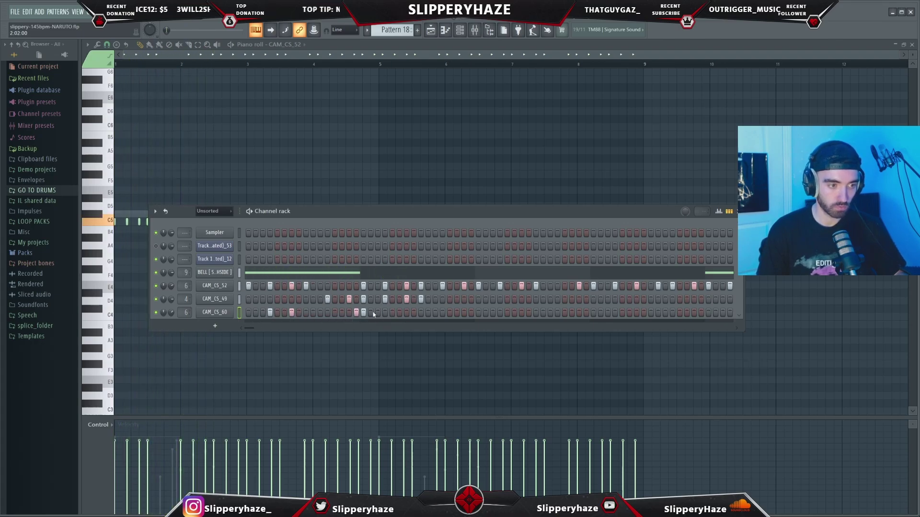
key(space)
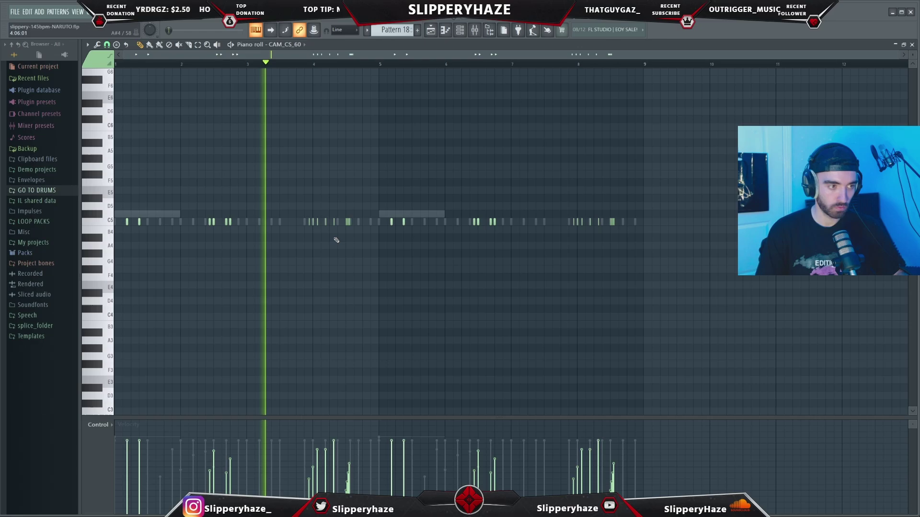
scroll(334, 242, up, 2)
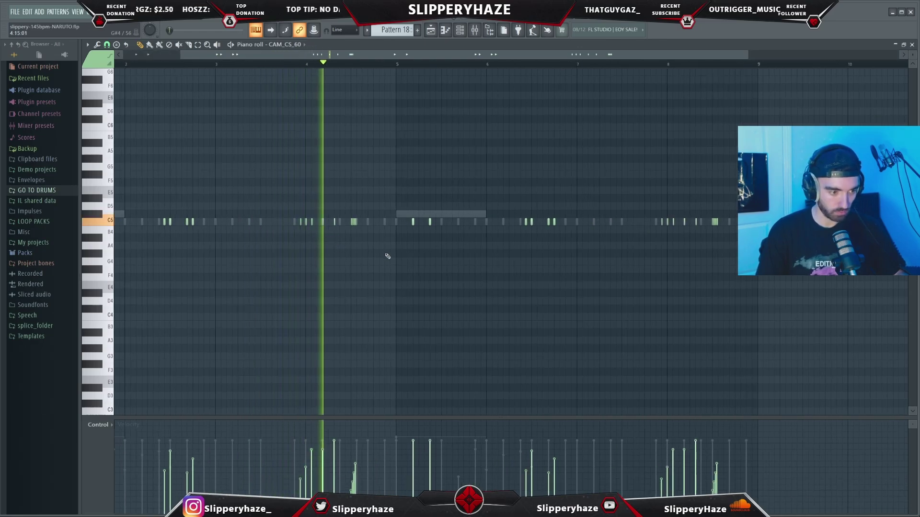
scroll(393, 259, down, 2)
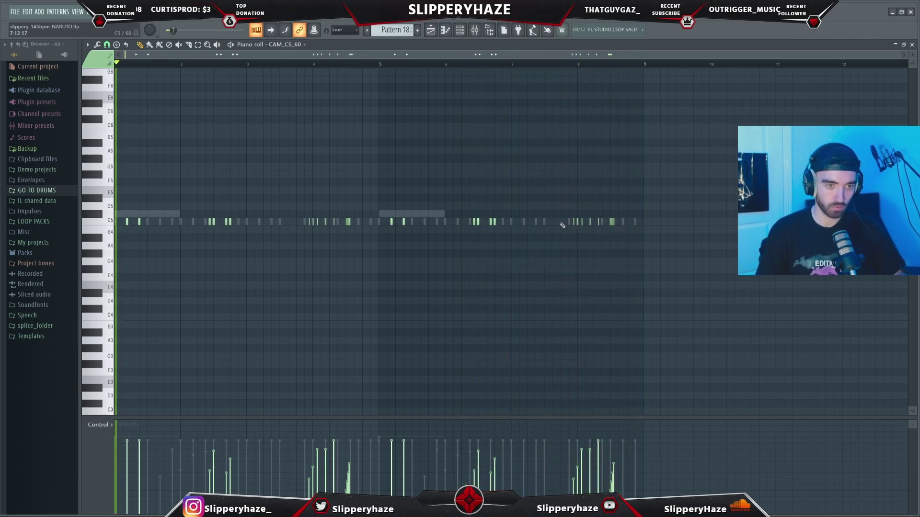
Step: Place CAM_SNARE_103 (2) hits on steps 31, 41, 59 and 63
key(F6)
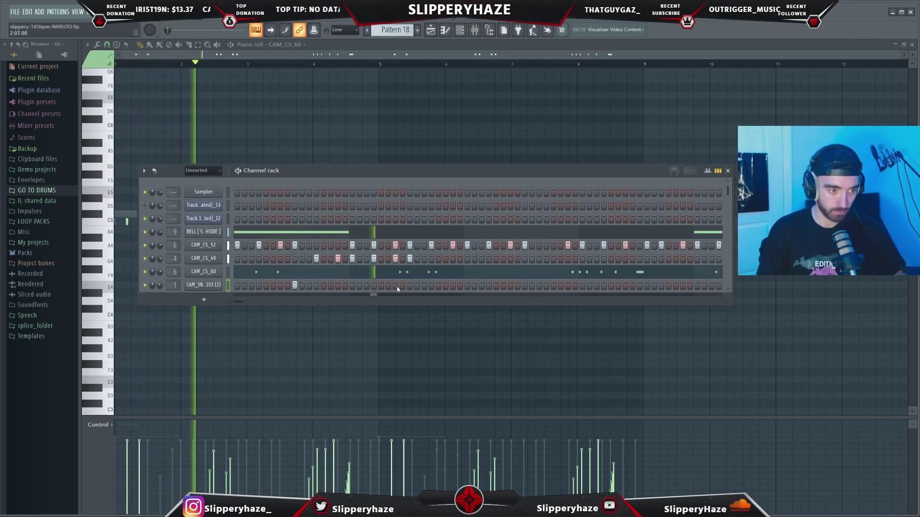
drag(524, 285, 532, 286)
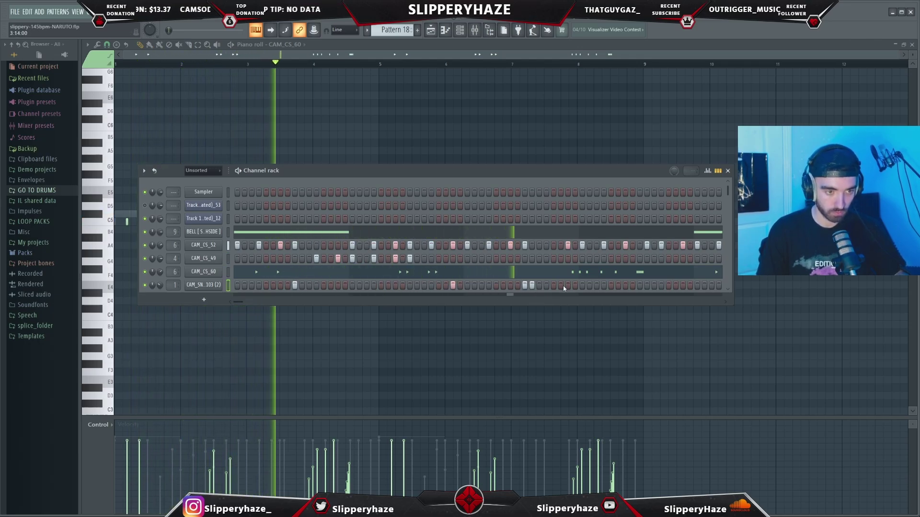
right_click(532, 285)
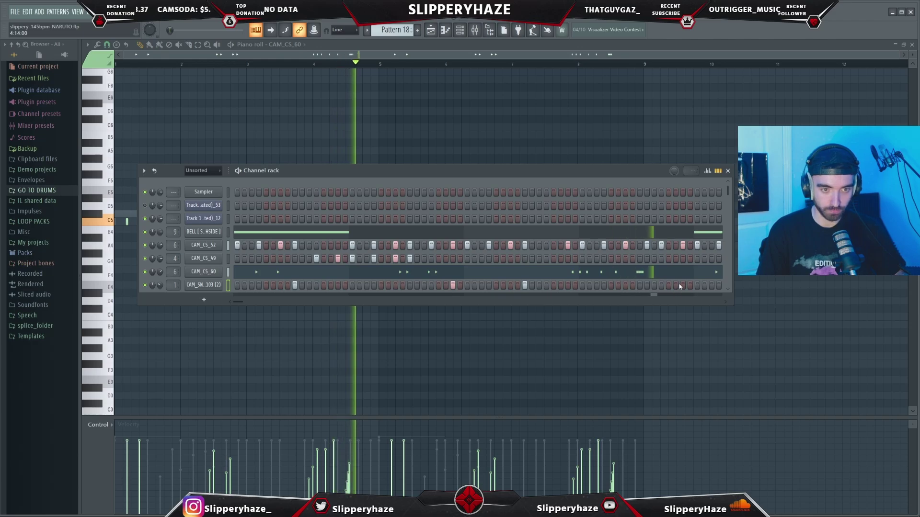
click(682, 286)
key(space)
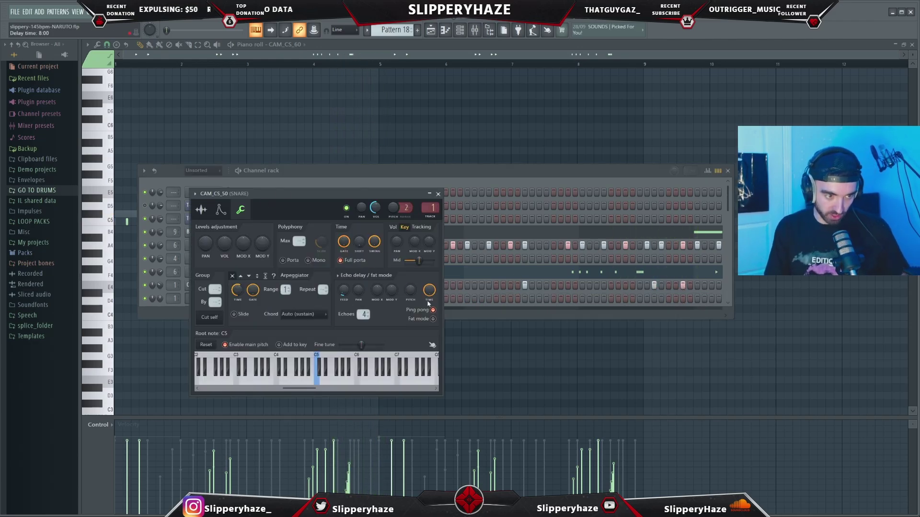
Step: Close the CAM_CS_50 channel settings and add CAM_CS_50 hits on steps 29 and 63
key(Escape)
key(space)
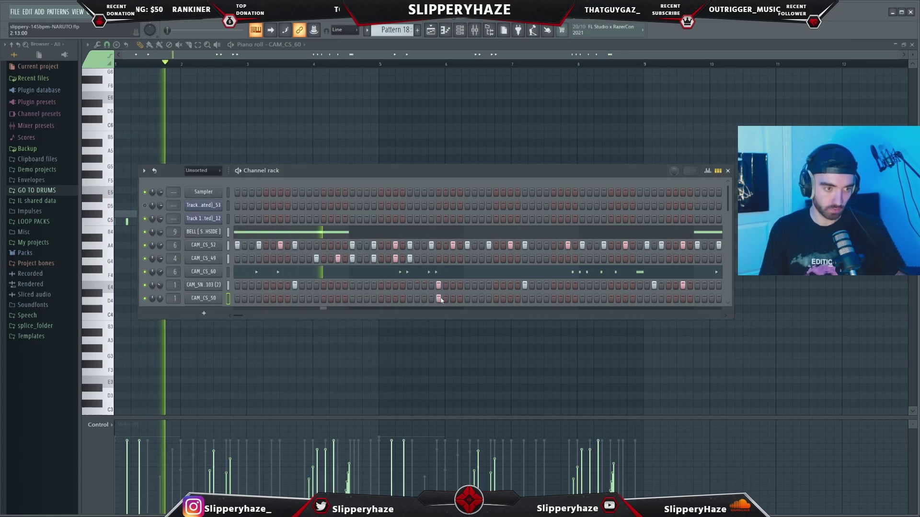
click(682, 299)
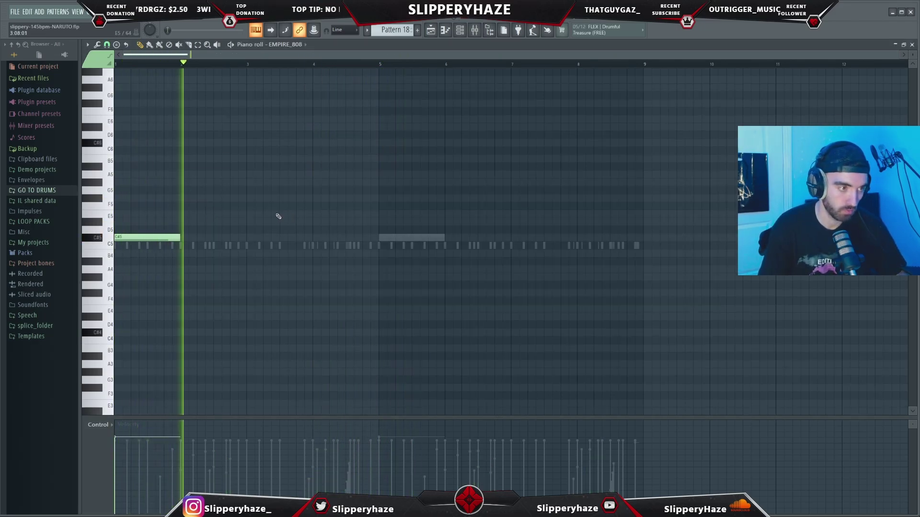
Step: Extend the EMPIRE_808 line with C#5 notes at the start of bar 3 and at 4:03:00, adding slides to C#6, A5, G#5 and E5
click(272, 237)
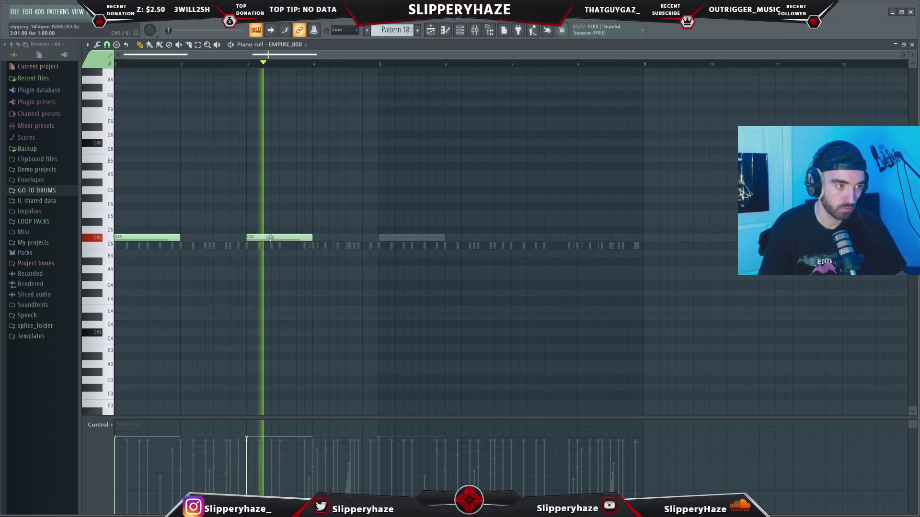
drag(274, 239, 280, 239)
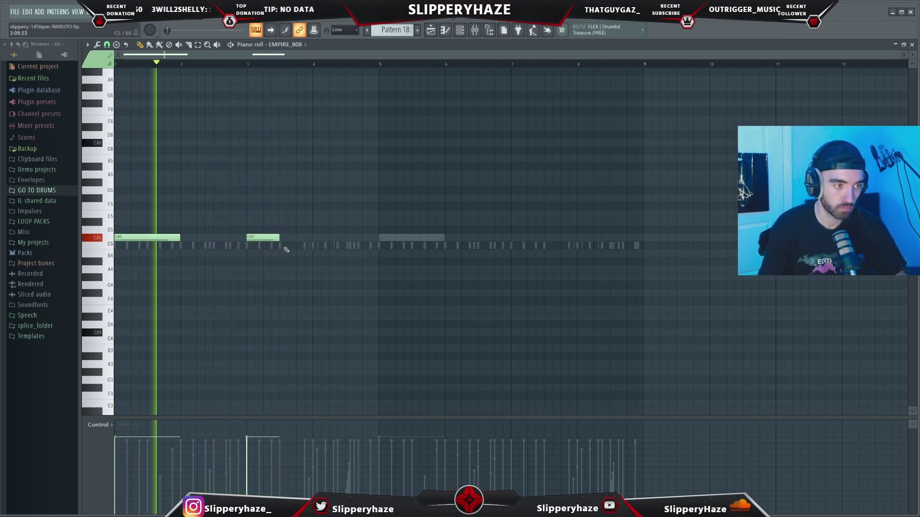
click(321, 238)
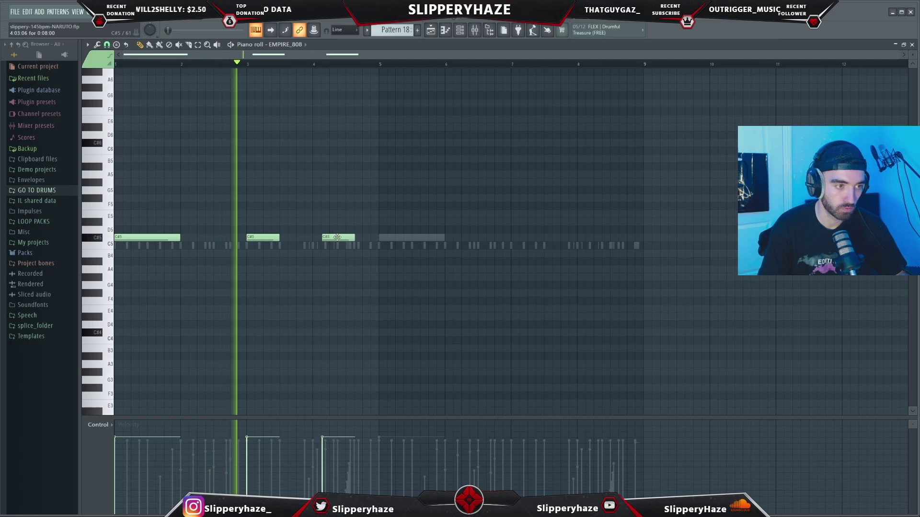
drag(351, 239, 331, 239)
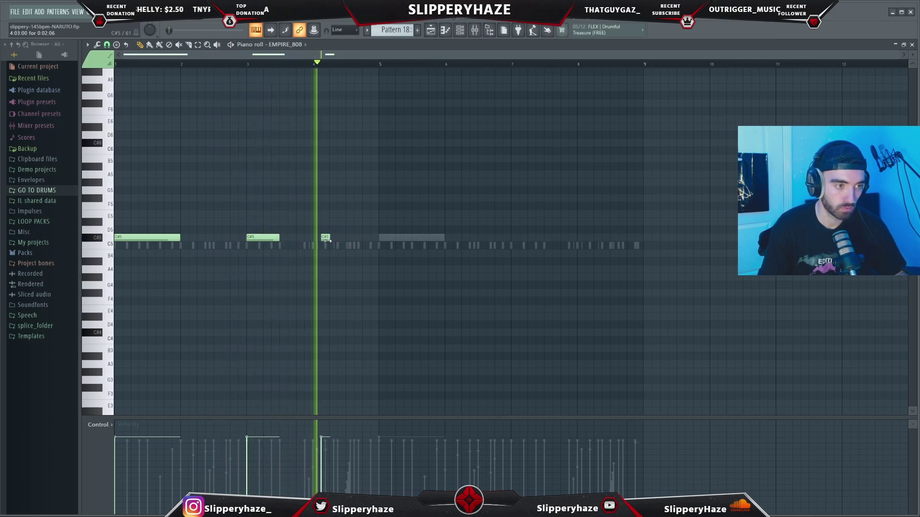
scroll(331, 240, up, 3)
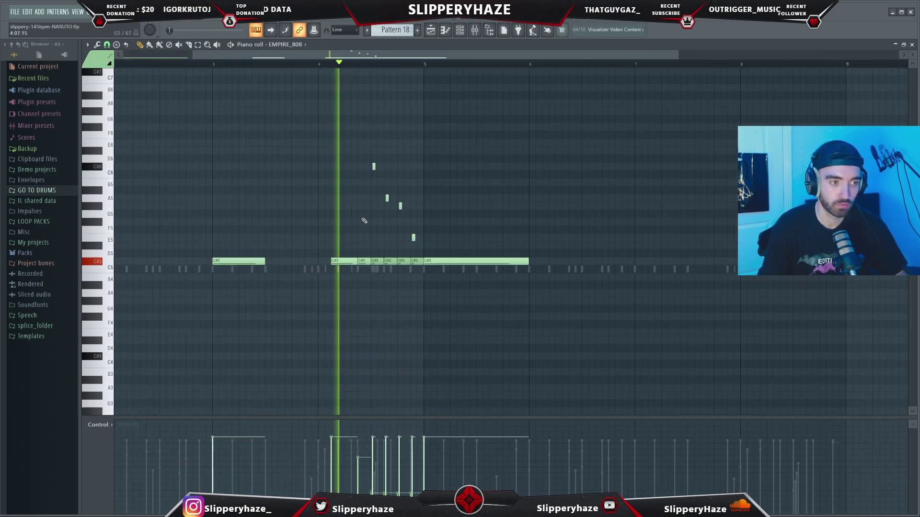
Step: Listen to the EMPIRE_808 #2 slide run in bar 2 and lower its highest slide note to C#6
scroll(384, 230, down, 2)
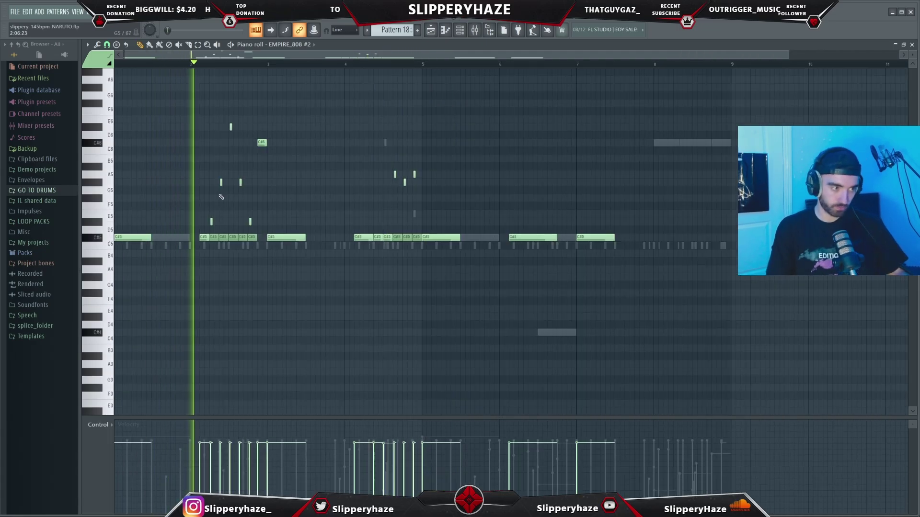
scroll(261, 205, down, 1)
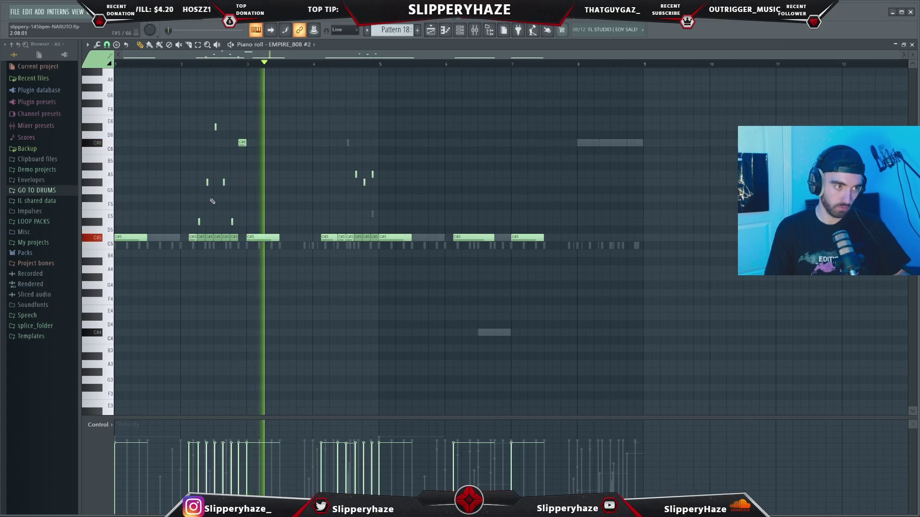
scroll(206, 200, up, 4)
key(space)
key(space)
scroll(184, 69, up, 2)
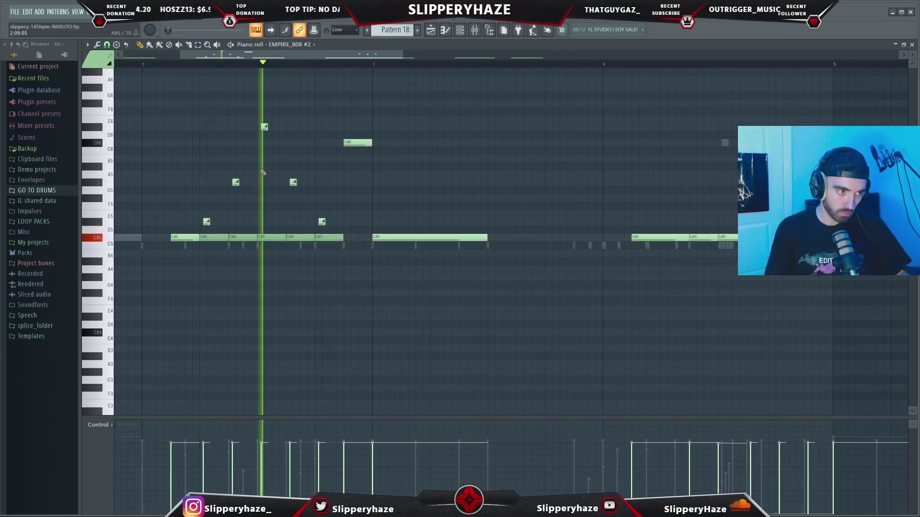
scroll(262, 127, up, 2)
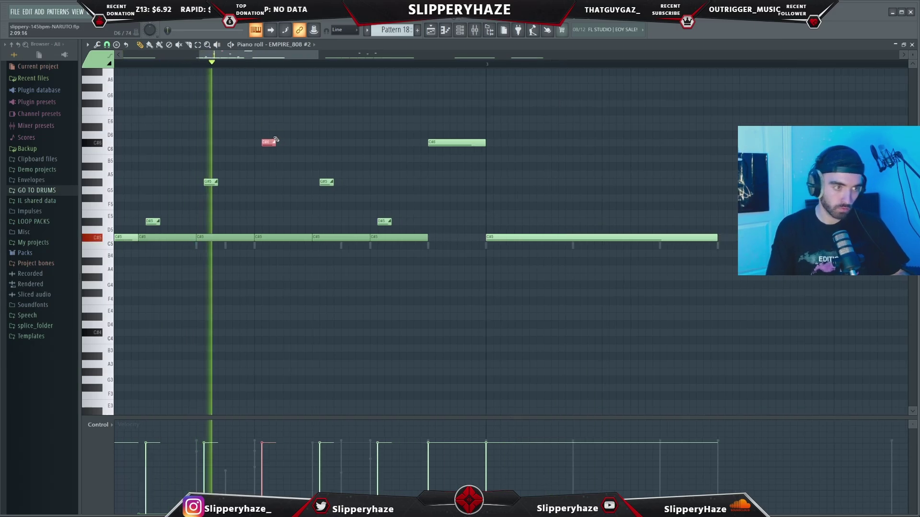
Step: Raise the slide note after the C#6 slide in bar 2 to A5 and play the 808 run back
scroll(287, 144, down, 3)
key(space)
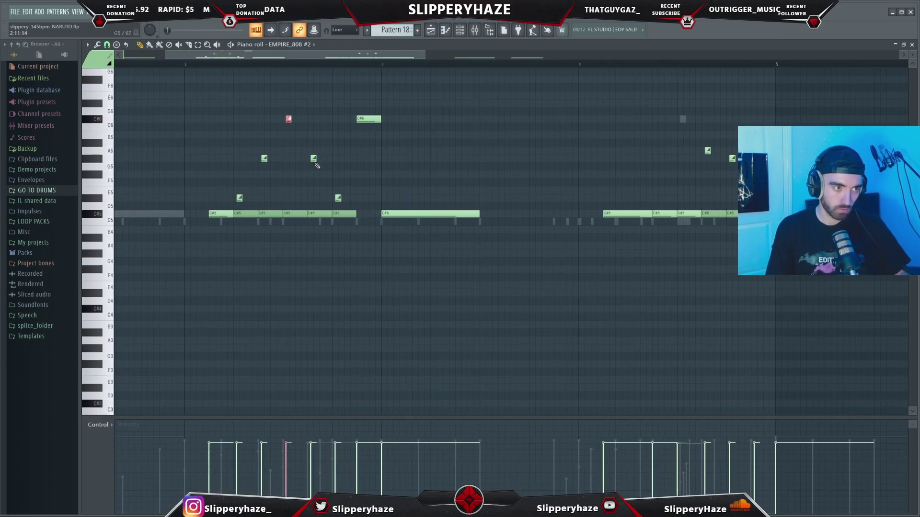
key(space)
ctrl+click(312, 159)
key(shift+Up)
key(space)
key(space)
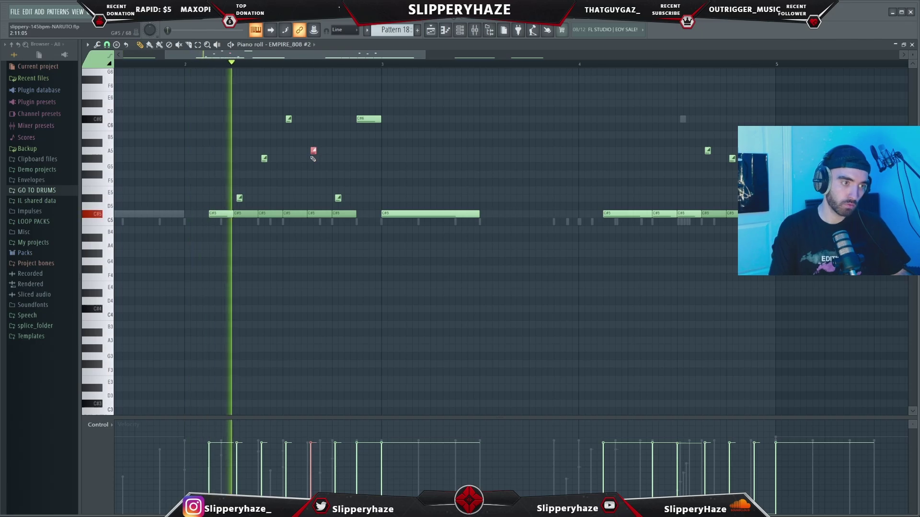
scroll(312, 158, up, 2)
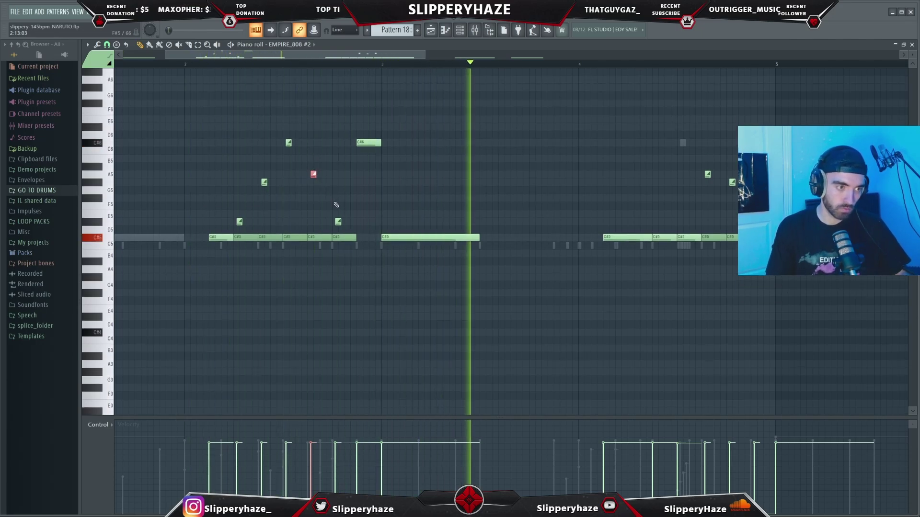
key(space)
key(space)
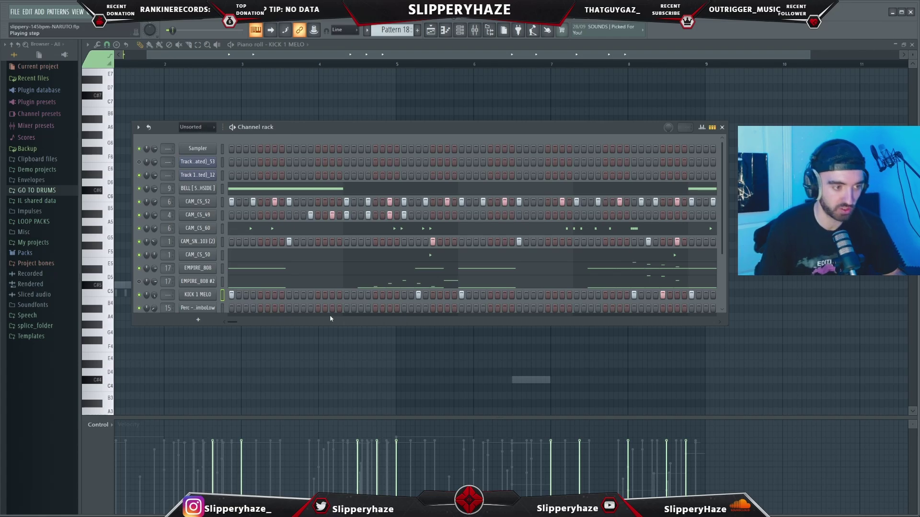
Step: Review the full drum pattern across all percussion channels in the enlarged channel rack and the song arrangement in the playlist
drag(319, 325, 308, 379)
key(space)
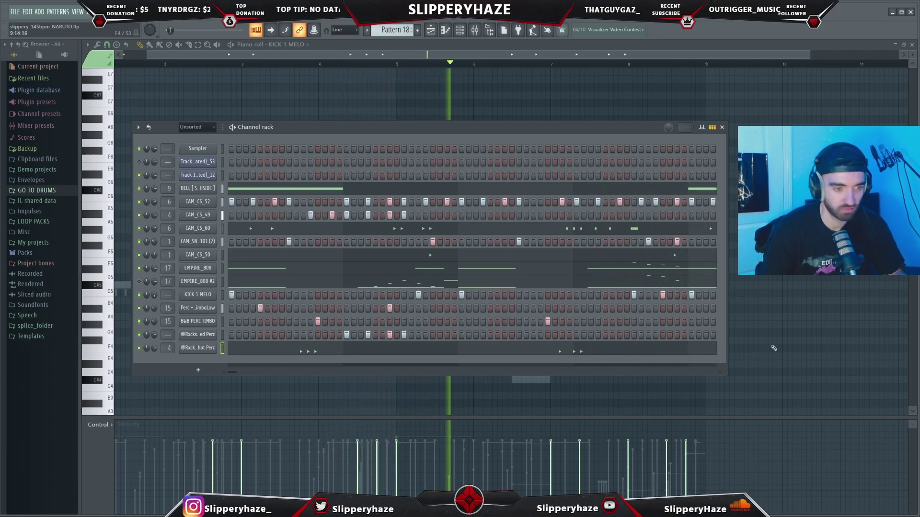
key(F5)
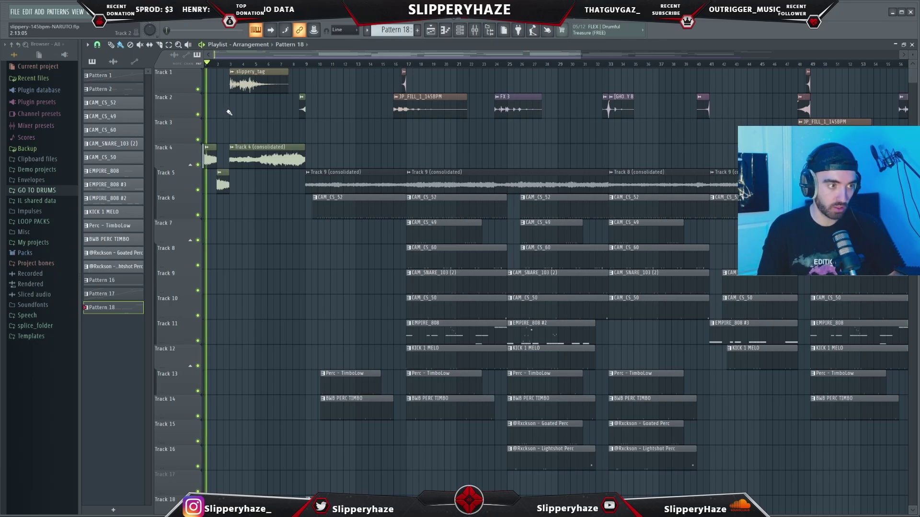
scroll(232, 113, down, 1)
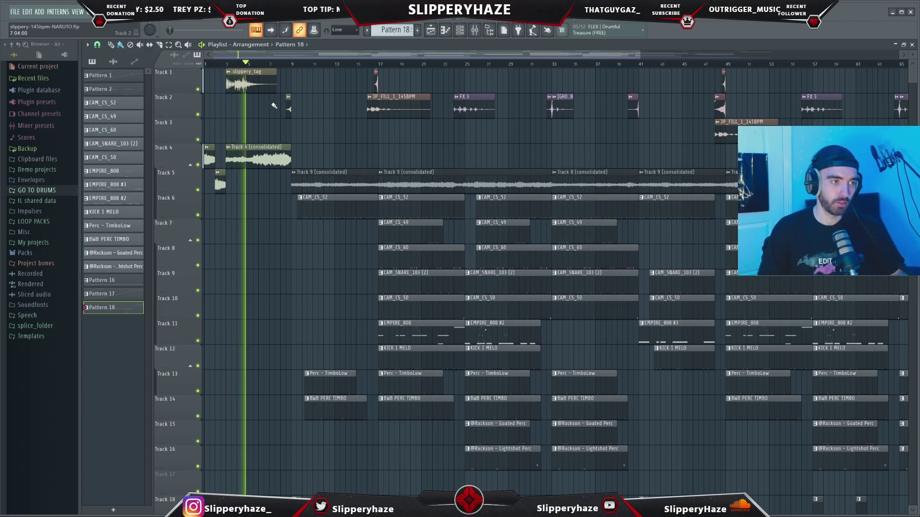
Step: Examine the dblue TapeStop trigger automation on track 21 beneath the drum clips and play the song intro from the start
scroll(261, 145, down, 2)
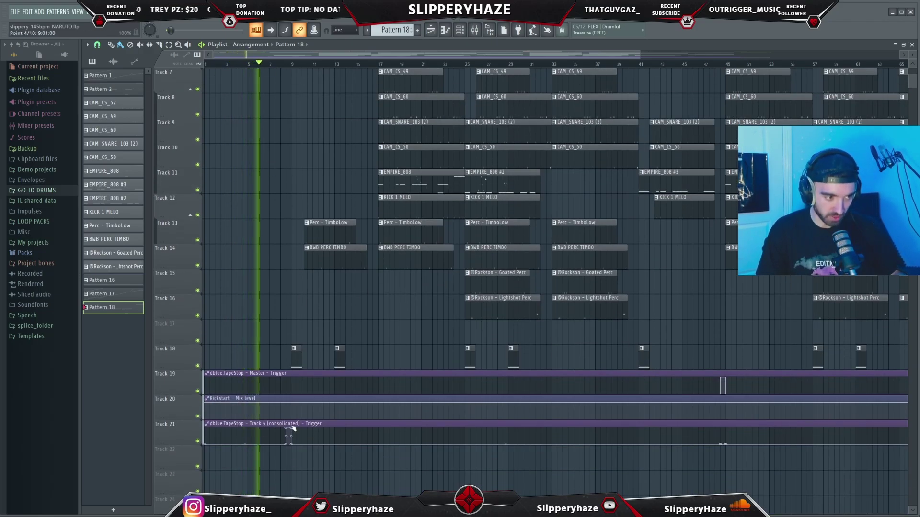
key(space)
scroll(287, 368, up, 2)
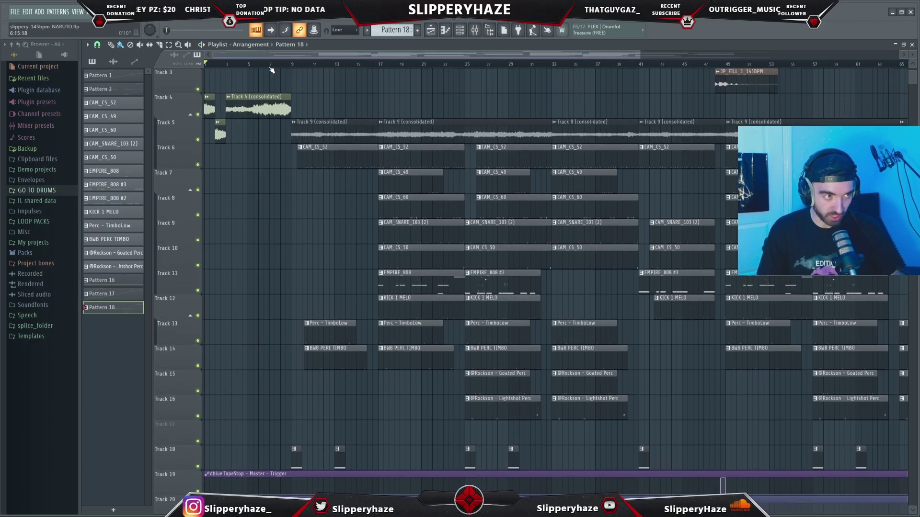
scroll(300, 201, down, 1)
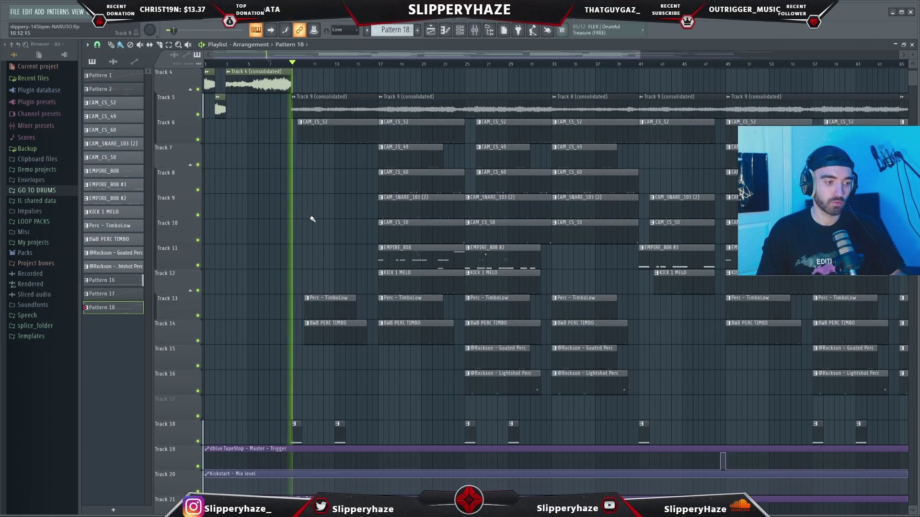
Step: Listen from bar 9 into the drop at bar 17, checking the track 18 clips, the drum layers and the channel rack patterns
scroll(309, 219, down, 2)
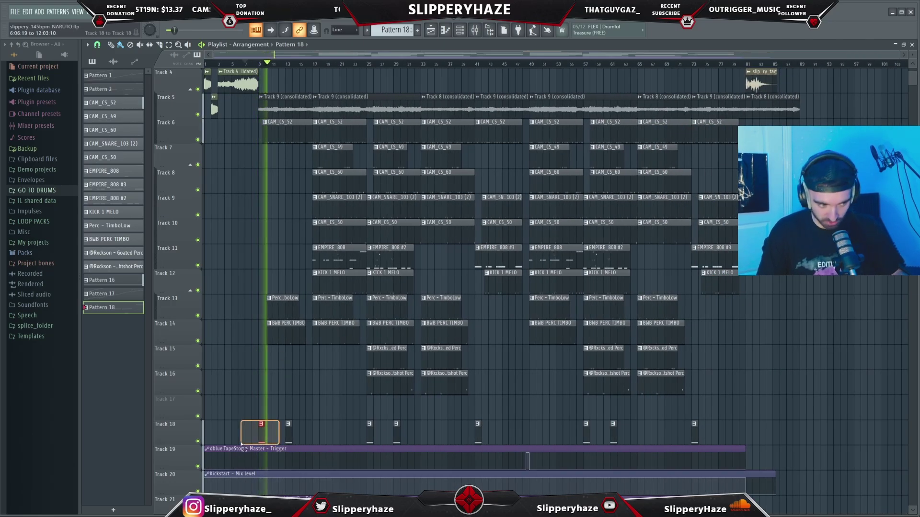
scroll(281, 316, up, 3)
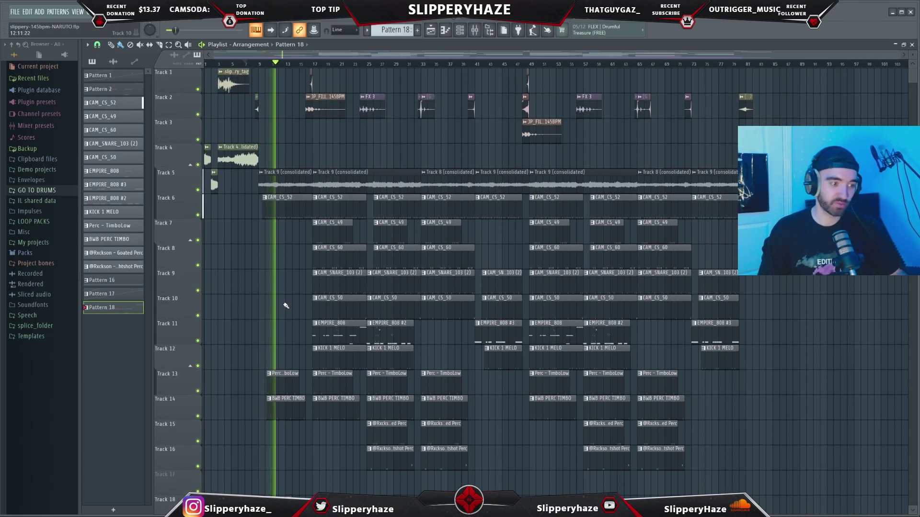
scroll(297, 290, down, 1)
scroll(300, 288, up, 2)
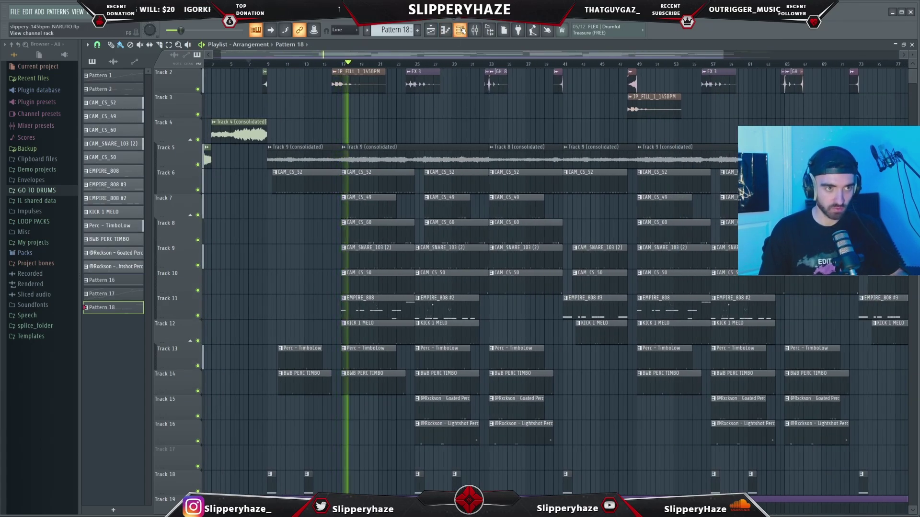
click(462, 30)
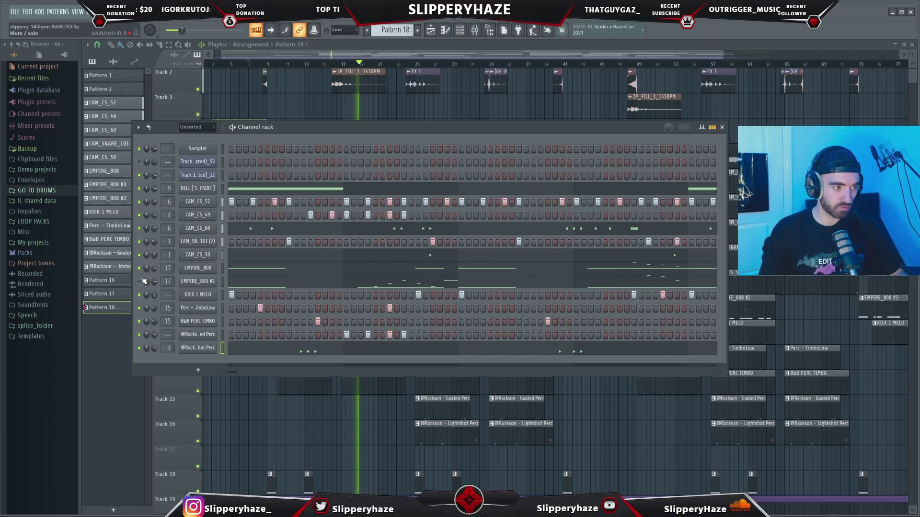
right_click(407, 112)
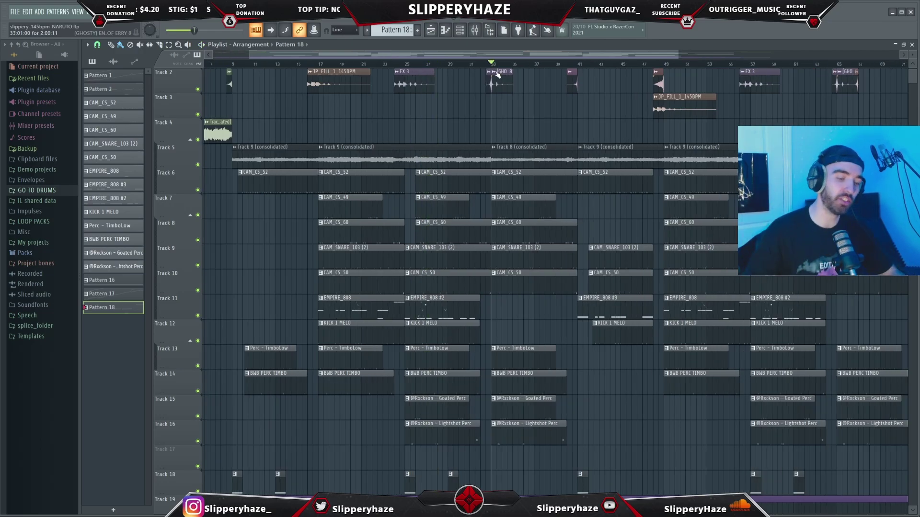
Step: Play the arrangement from bar 33 through the bar 41 section and into the second drop at bar 49, then stop playback
key(space)
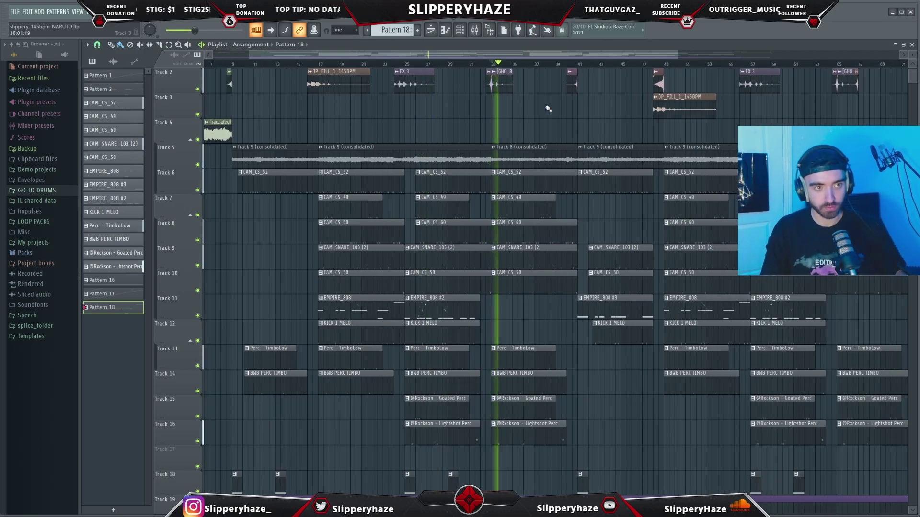
scroll(548, 109, up, 4)
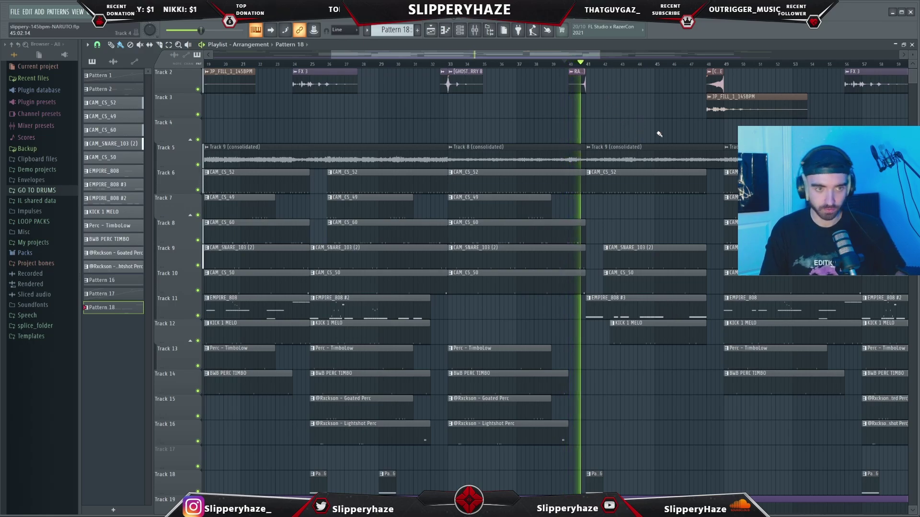
scroll(661, 136, down, 2)
scroll(622, 137, up, 1)
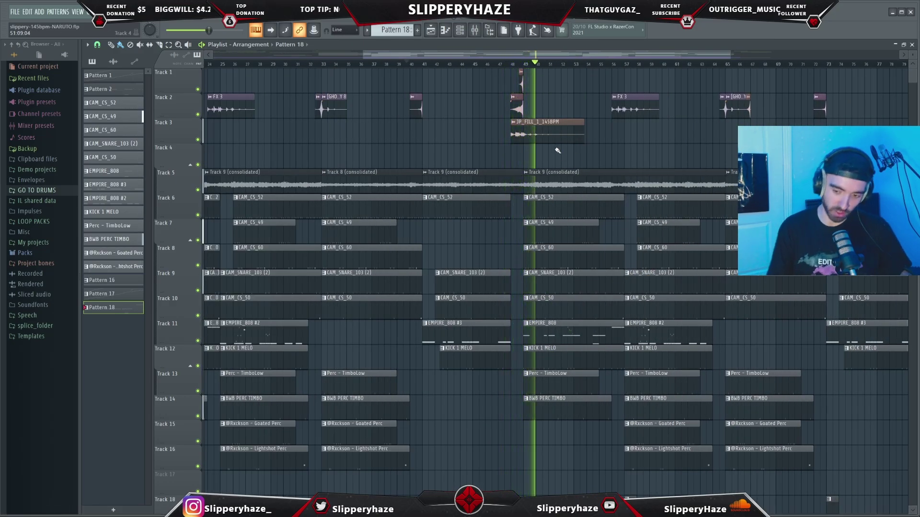
scroll(557, 151, down, 3)
scroll(564, 160, down, 4)
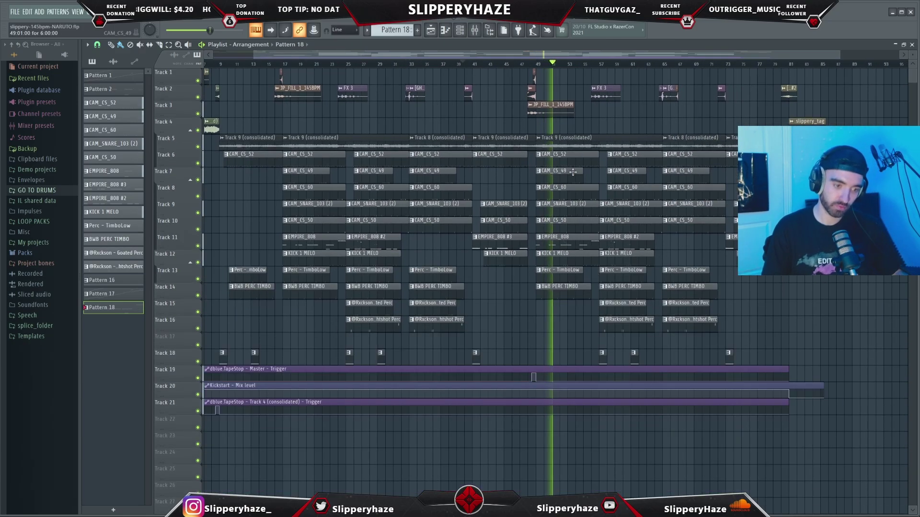
key(space)
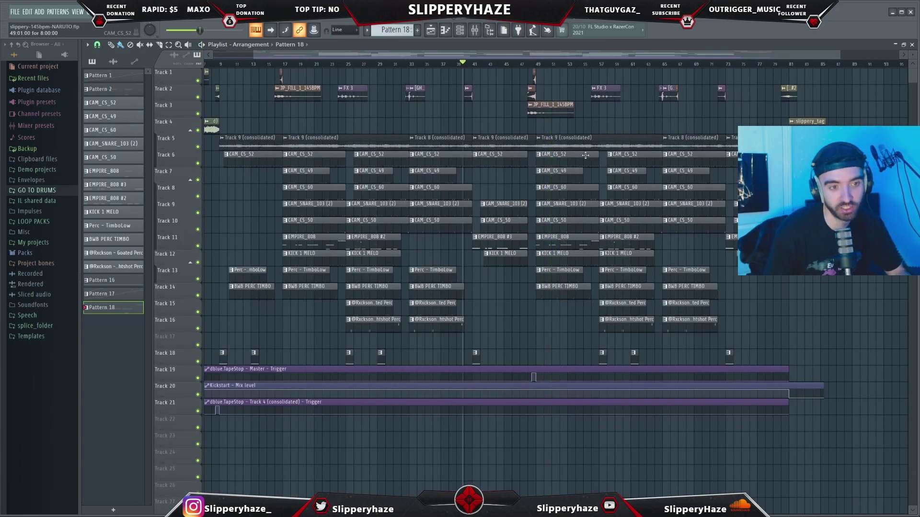